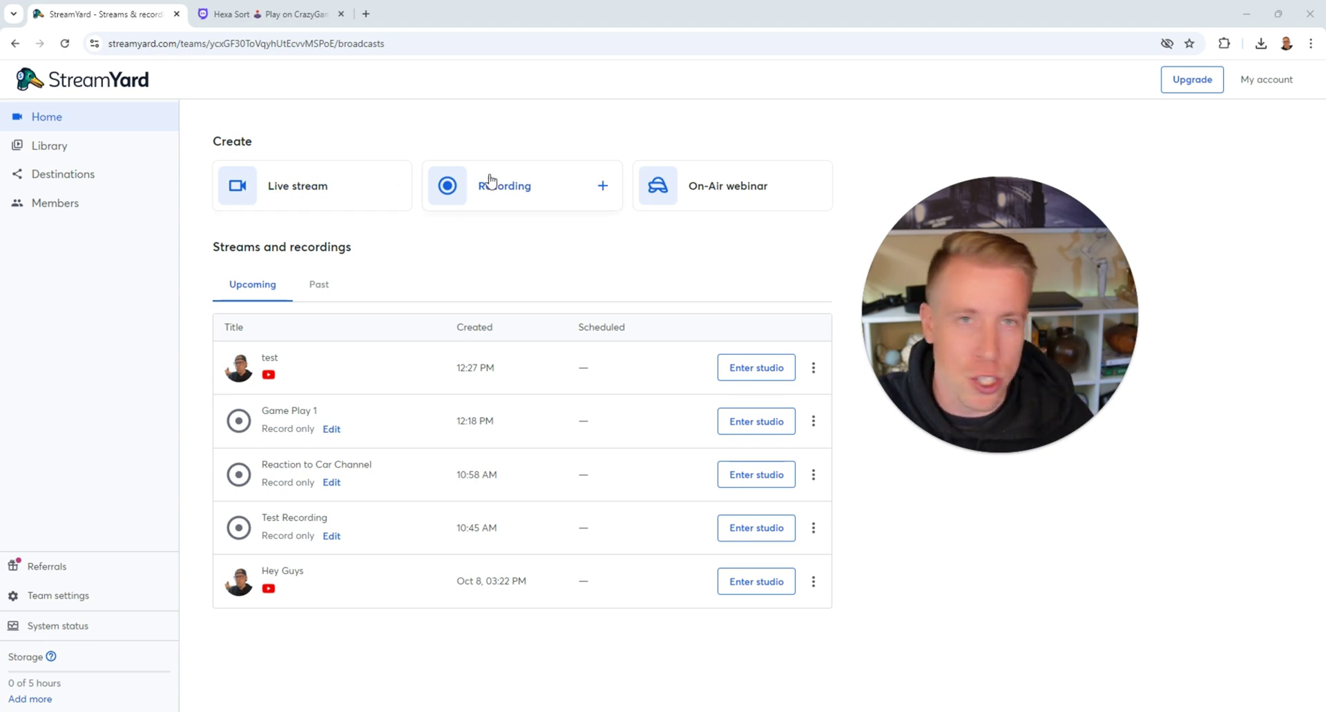
Enter the title 'Game Play 2000' and create the recording
{"action": "left_click", "coordinate": [518, 192]}
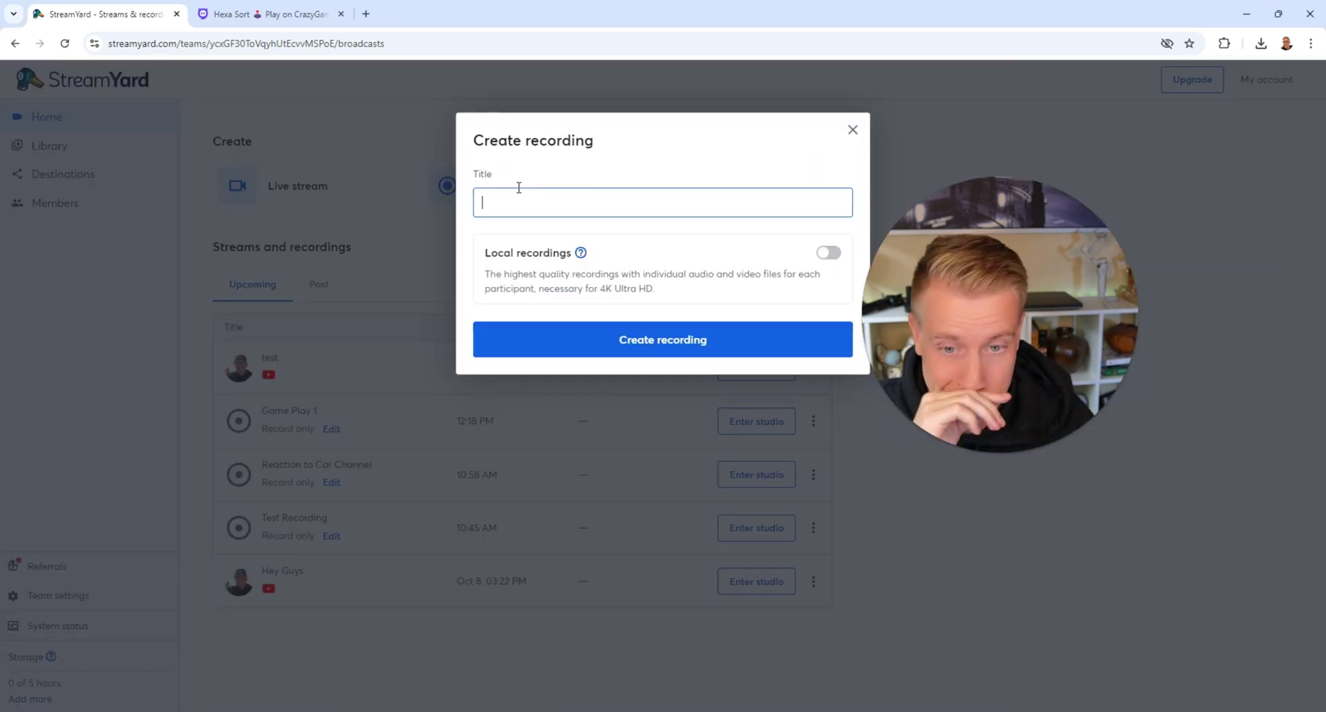
{"action": "left_click", "coordinate": [525, 202]}
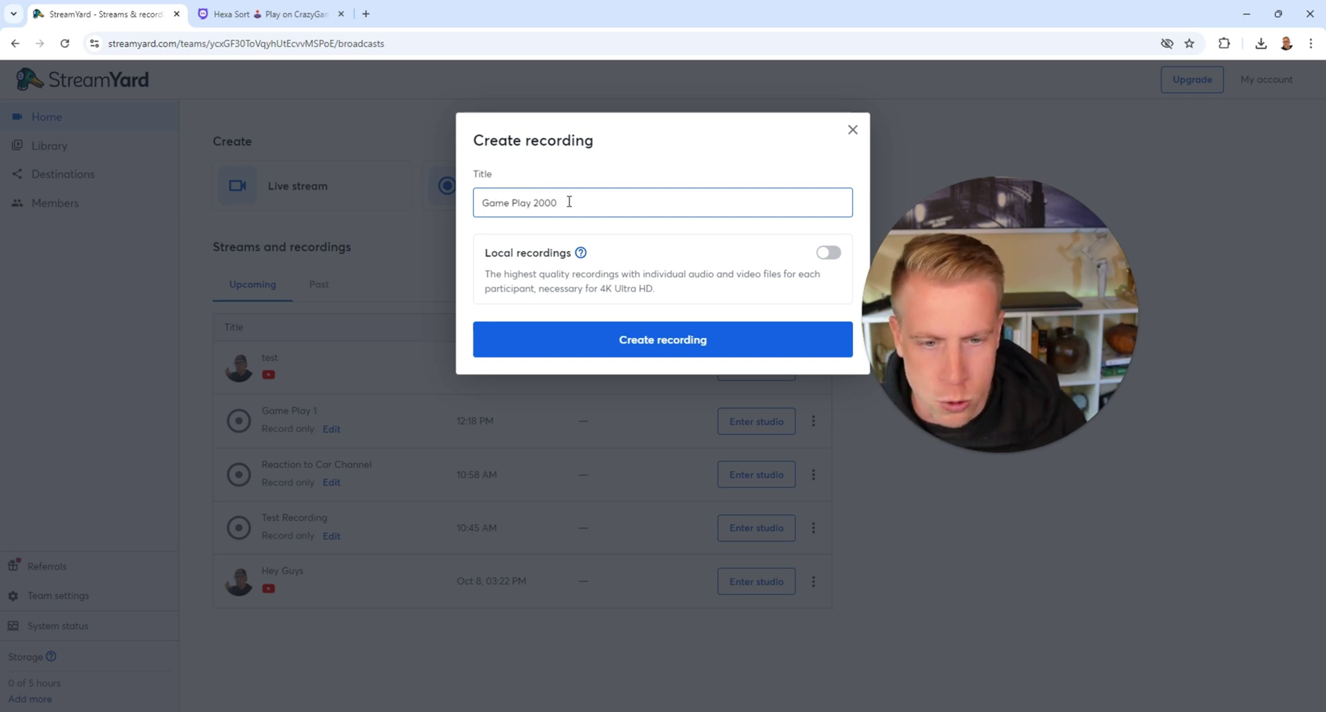
{"action": "left_click", "coordinate": [687, 343]}
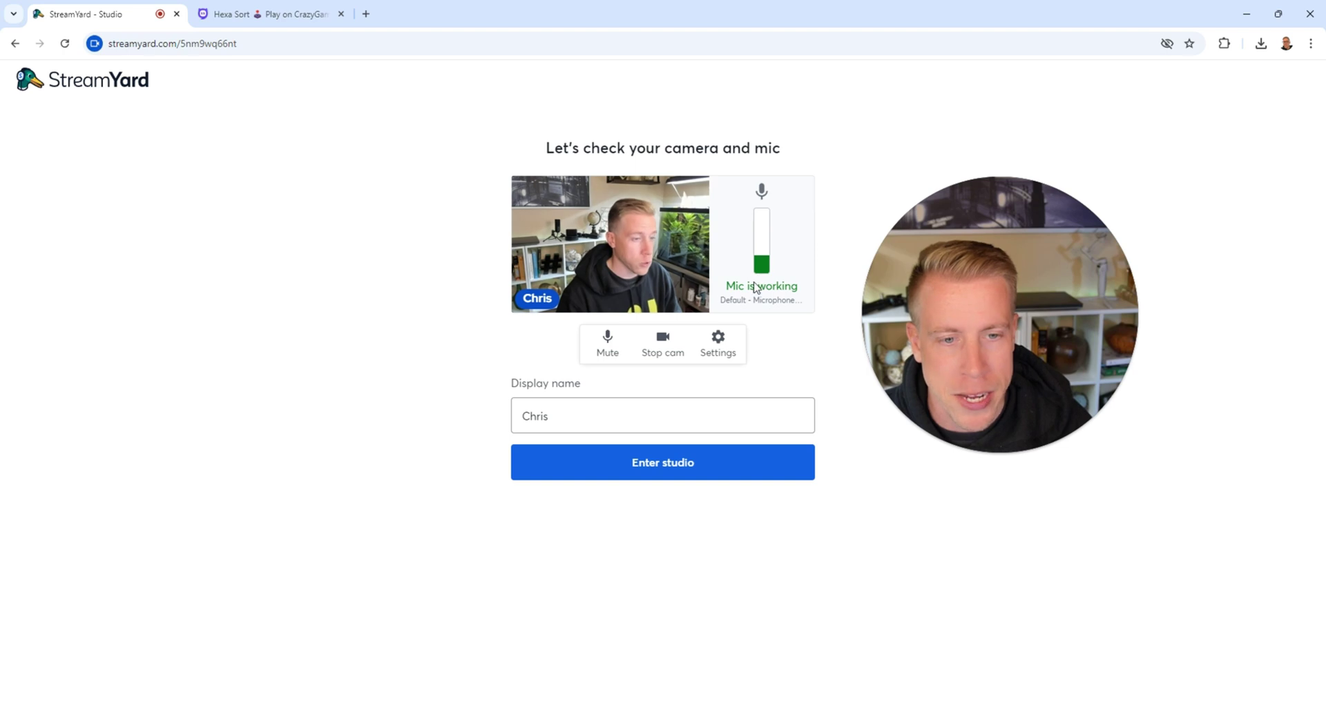
Enter the studio, dismiss the audio and video tip, and add the presenter's camera to stage
{"action": "left_click", "coordinate": [668, 464]}
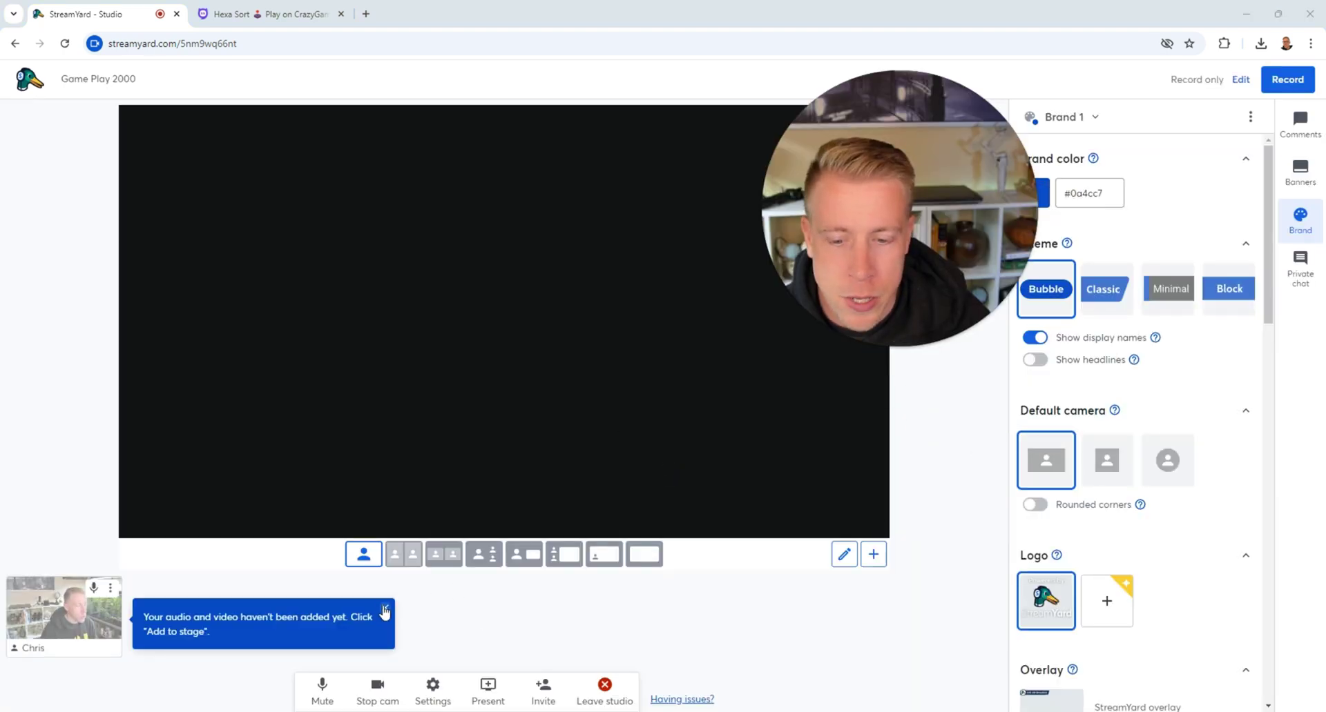
{"action": "left_click", "coordinate": [385, 608]}
{"action": "left_click", "coordinate": [53, 618]}
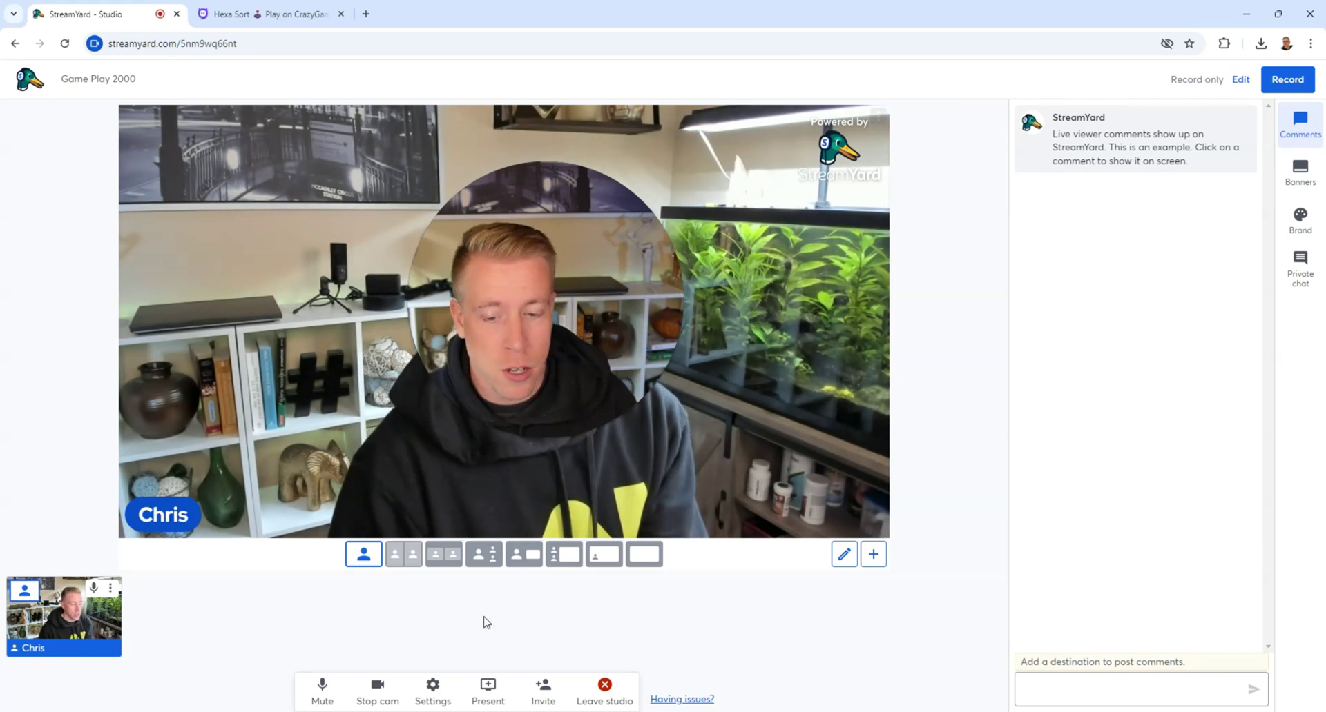
{"action": "left_click", "coordinate": [432, 688]}
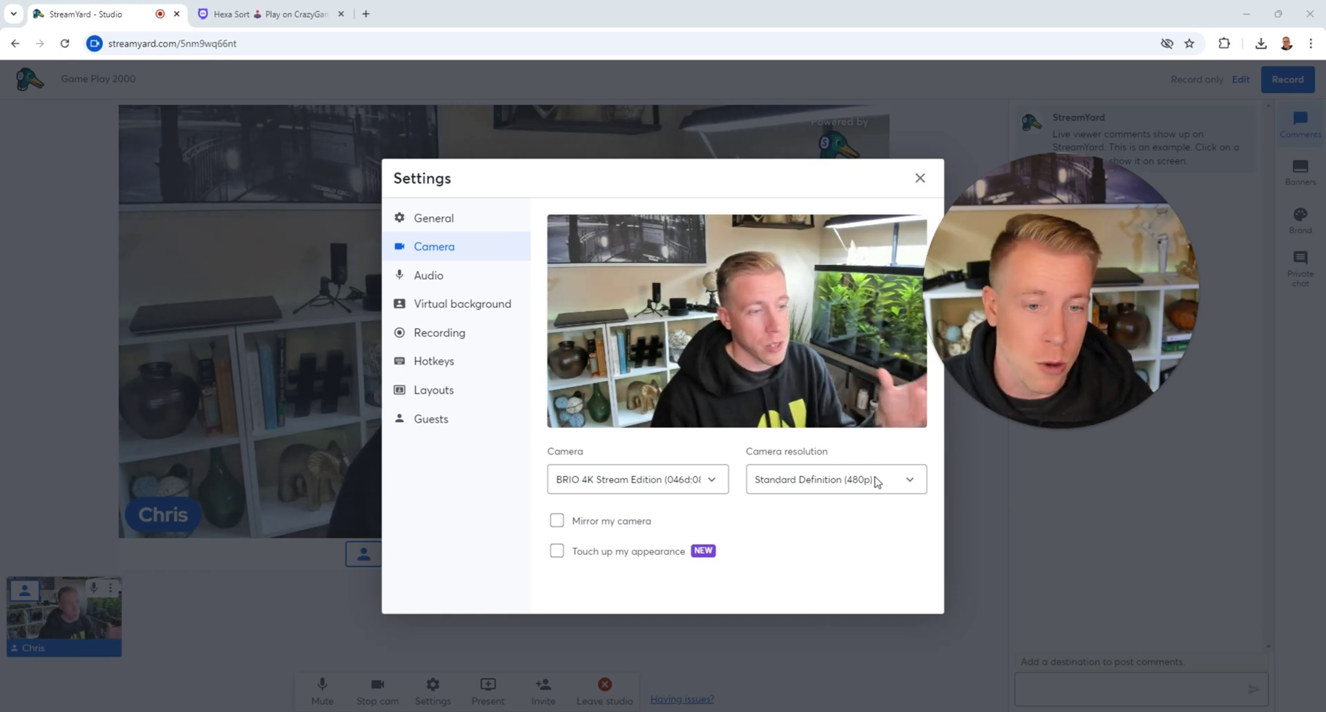
{"action": "left_click", "coordinate": [434, 277]}
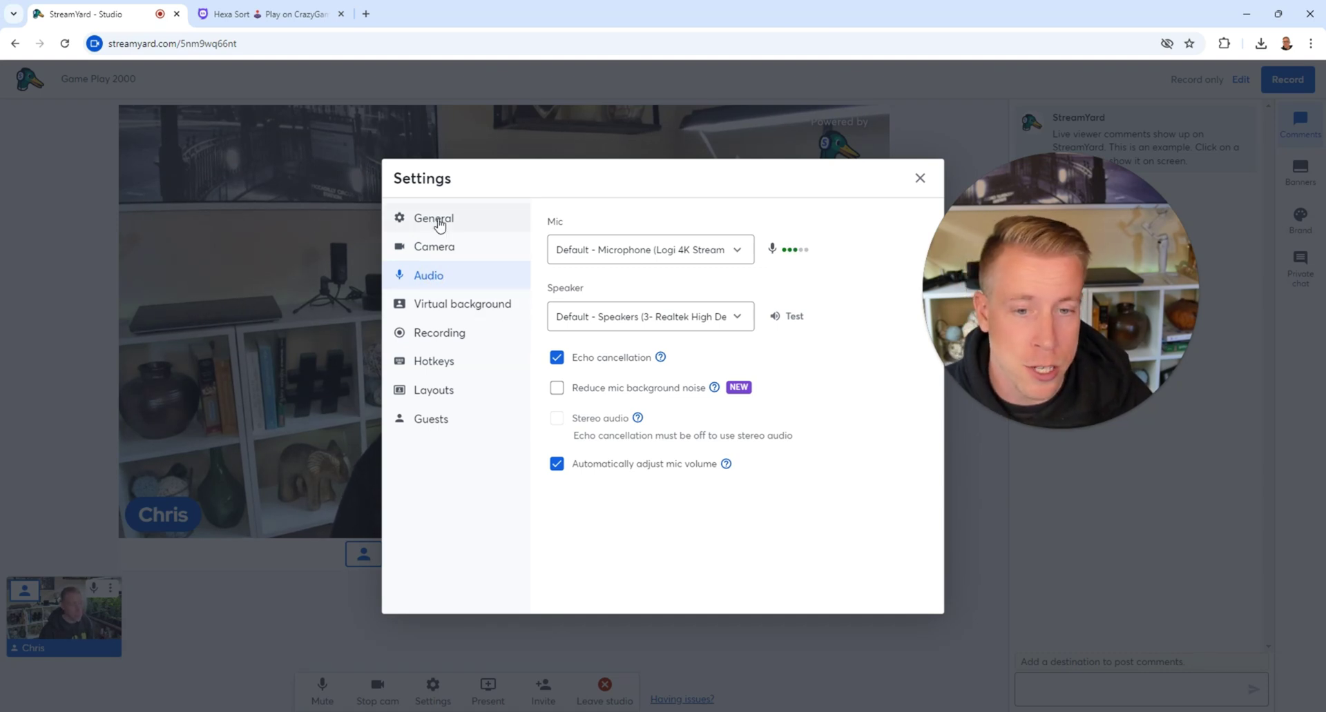
{"action": "key", "text": "Escape"}
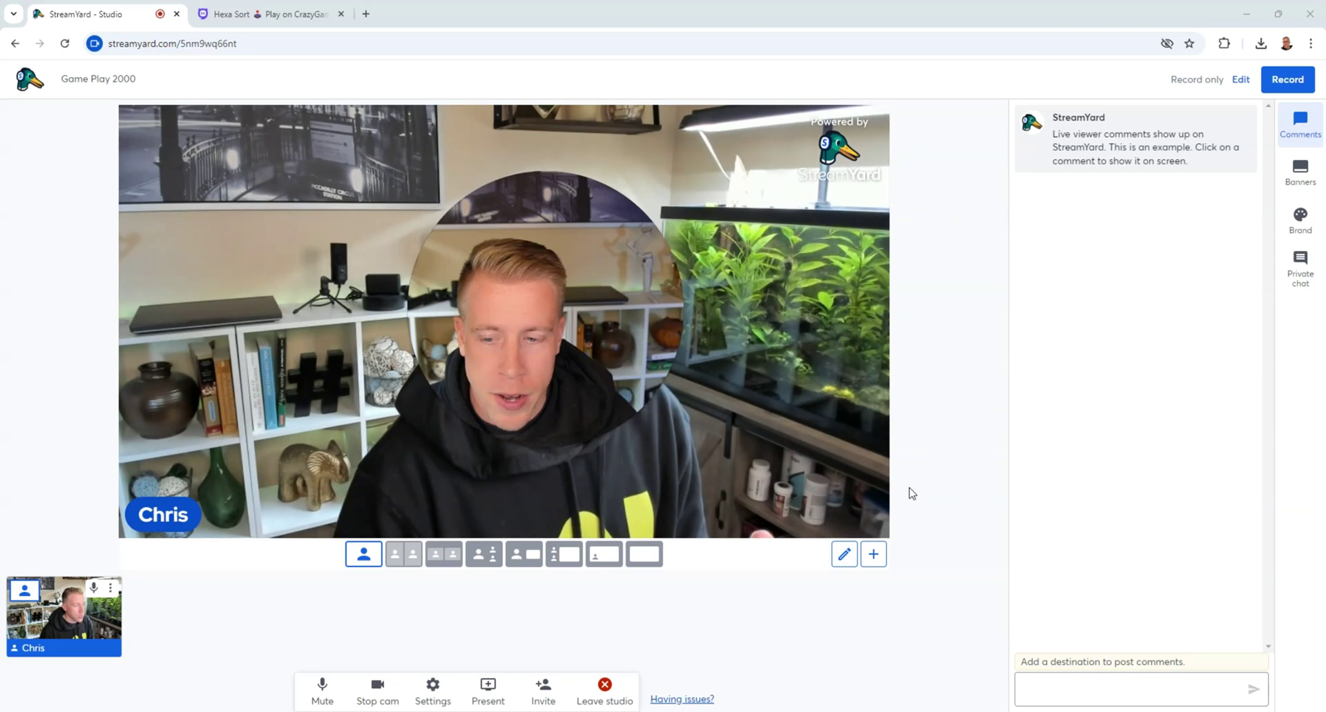
Share the Hexa Sort Chrome tab to the studio through Present > Share screen
{"action": "left_click", "coordinate": [487, 690]}
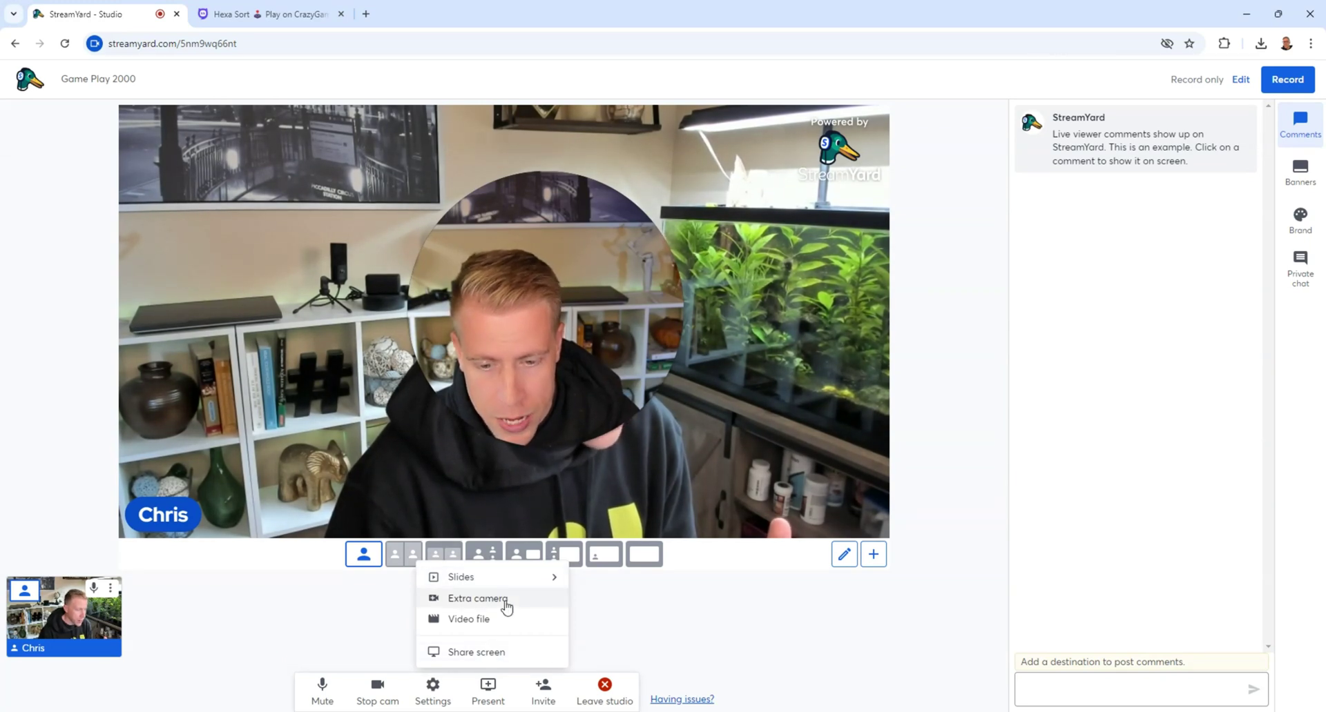
{"action": "left_click", "coordinate": [507, 657]}
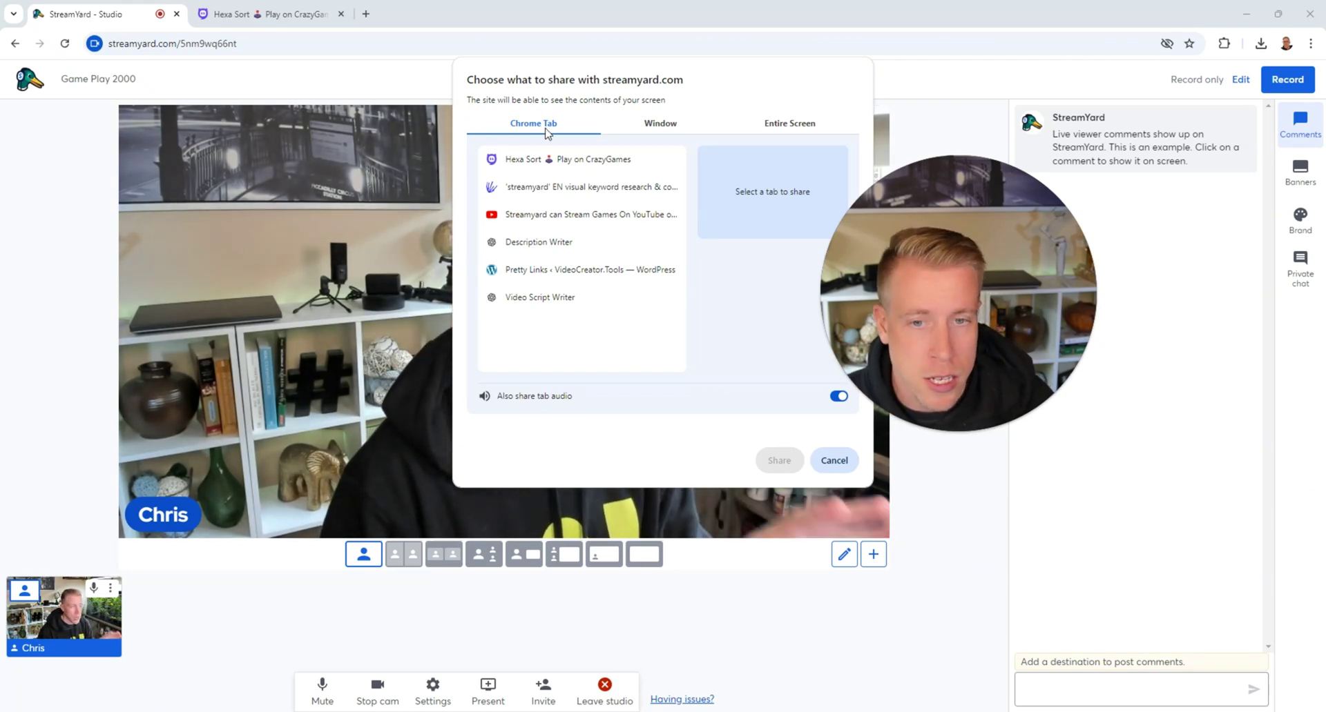
{"action": "left_click", "coordinate": [791, 124]}
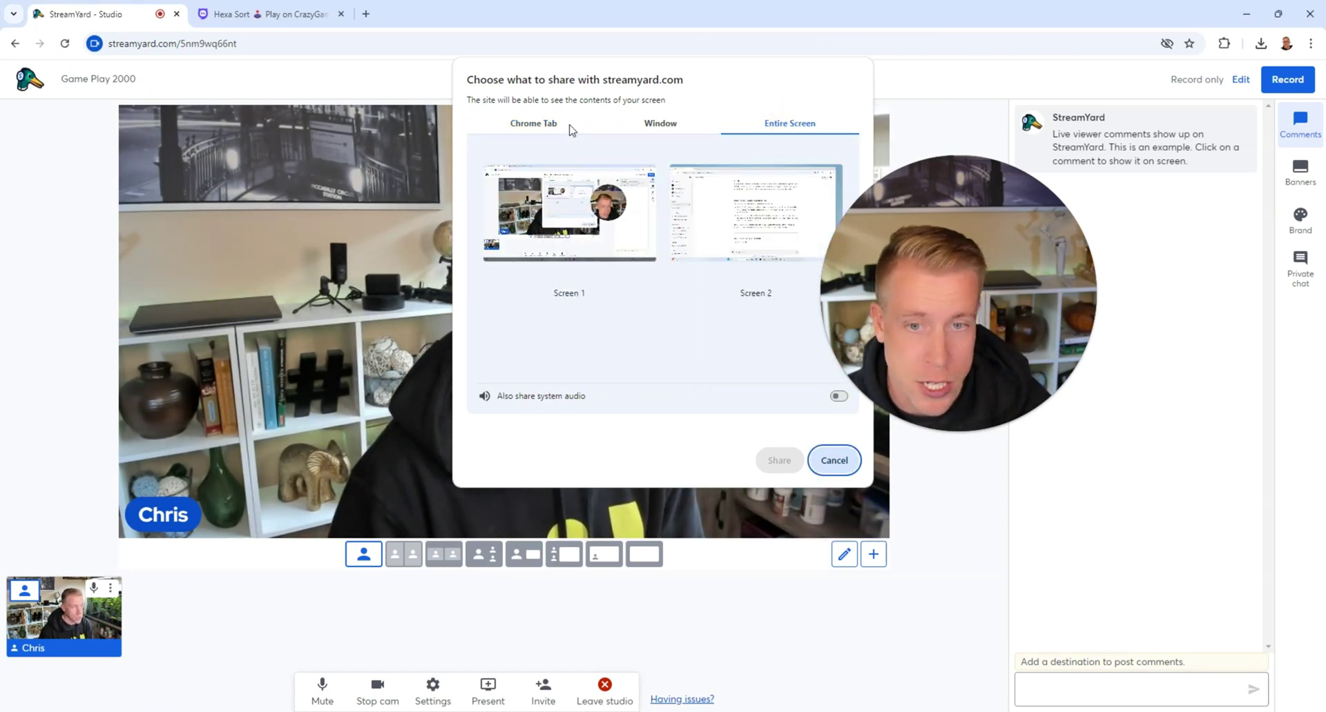
{"action": "left_click", "coordinate": [676, 128]}
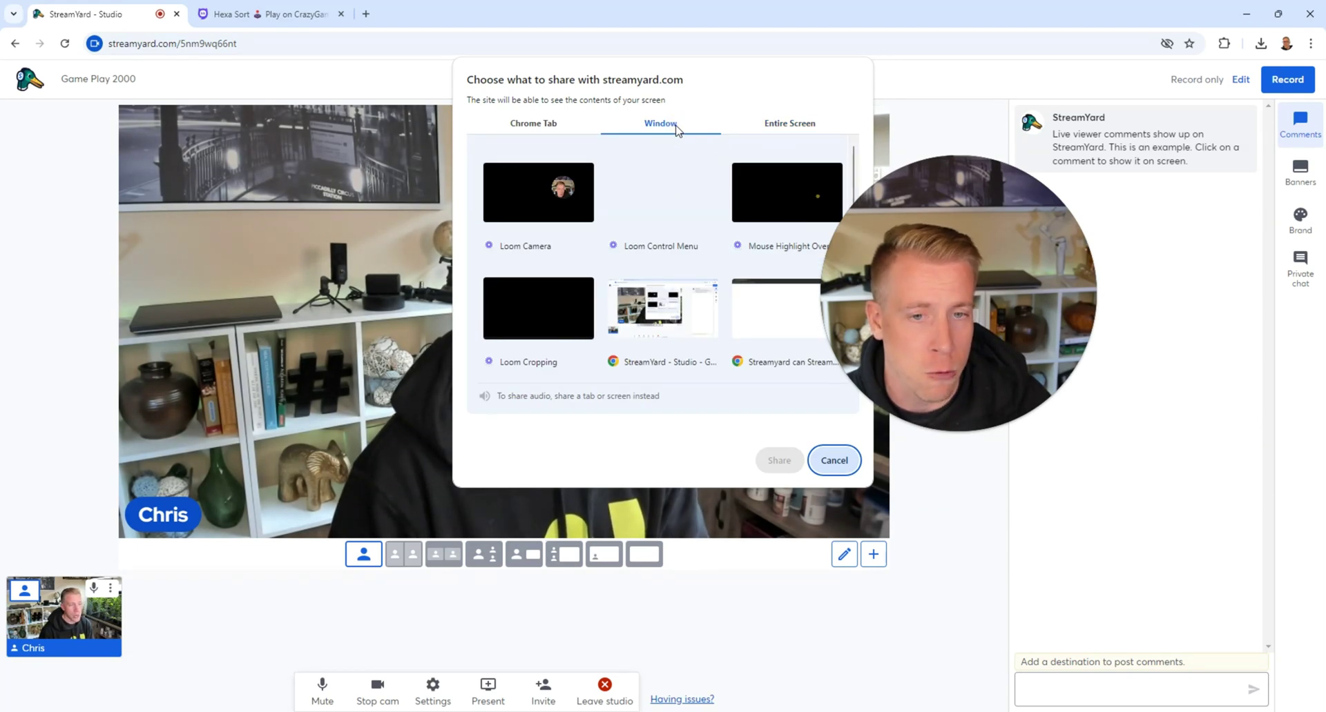
{"action": "left_click", "coordinate": [546, 124]}
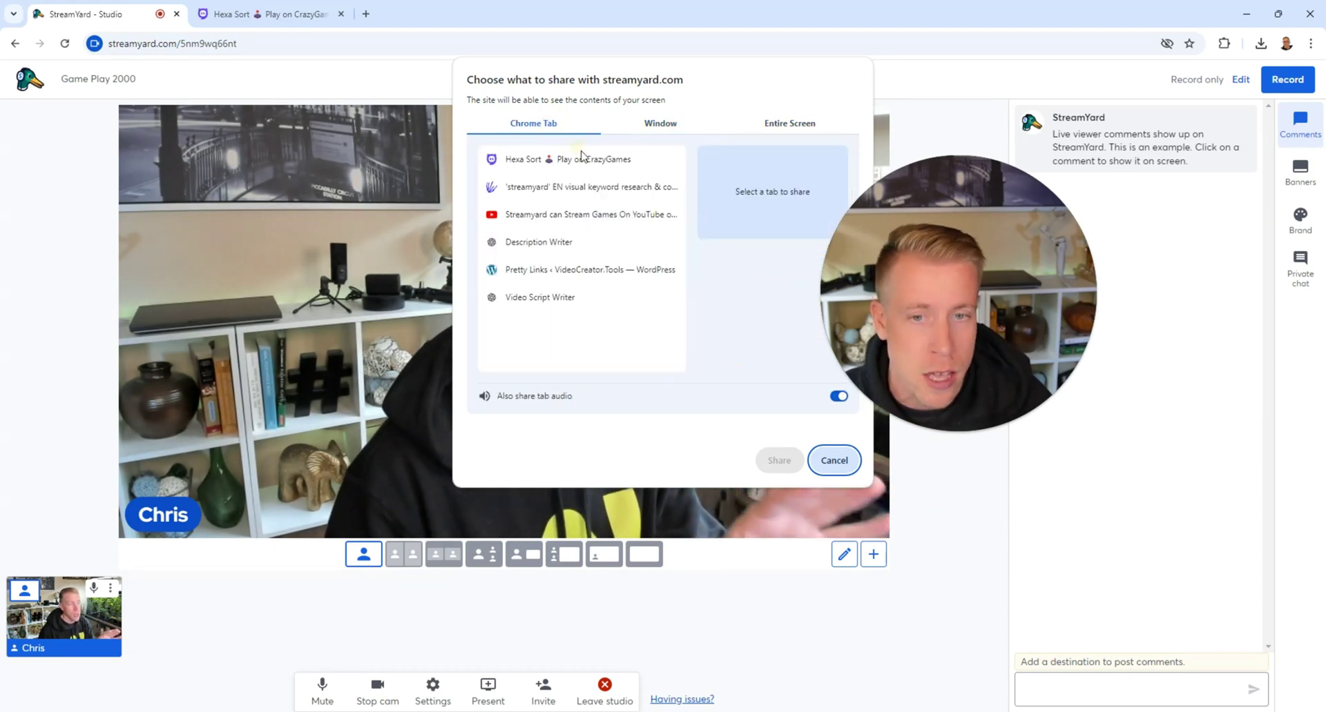
{"action": "left_click", "coordinate": [545, 160]}
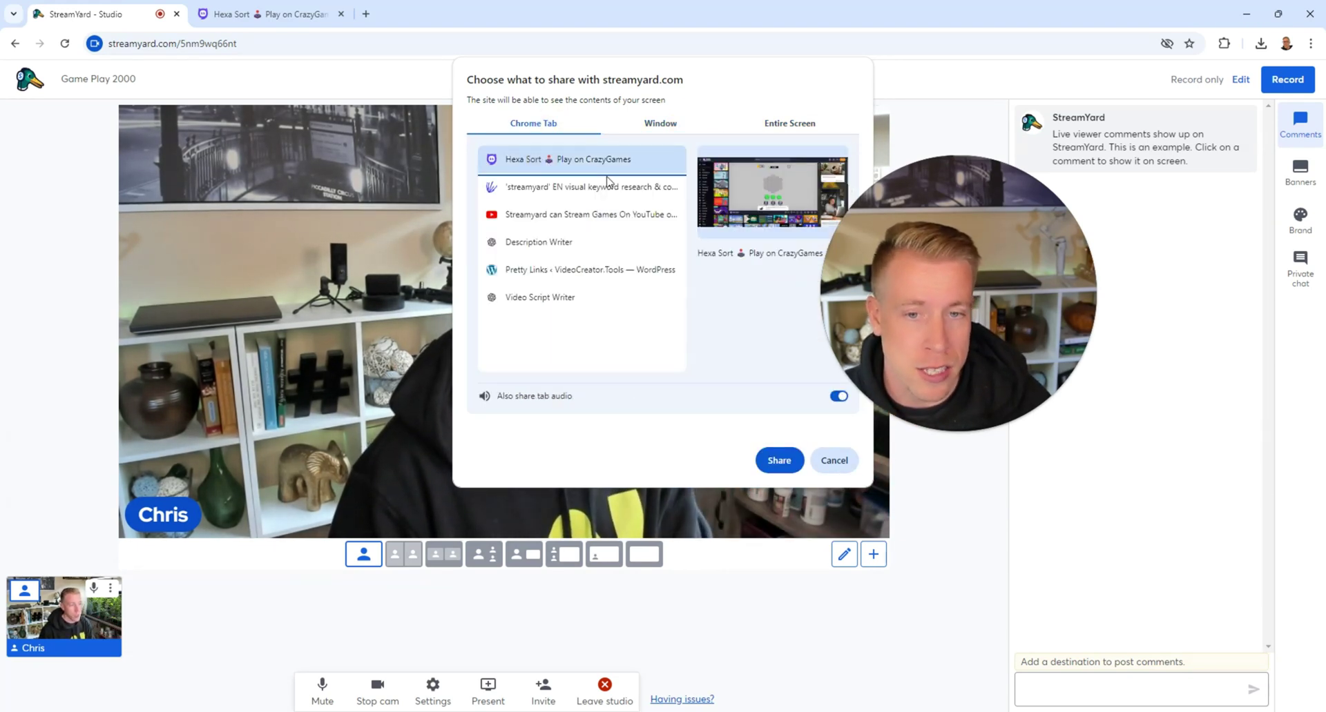
{"action": "left_click", "coordinate": [779, 461]}
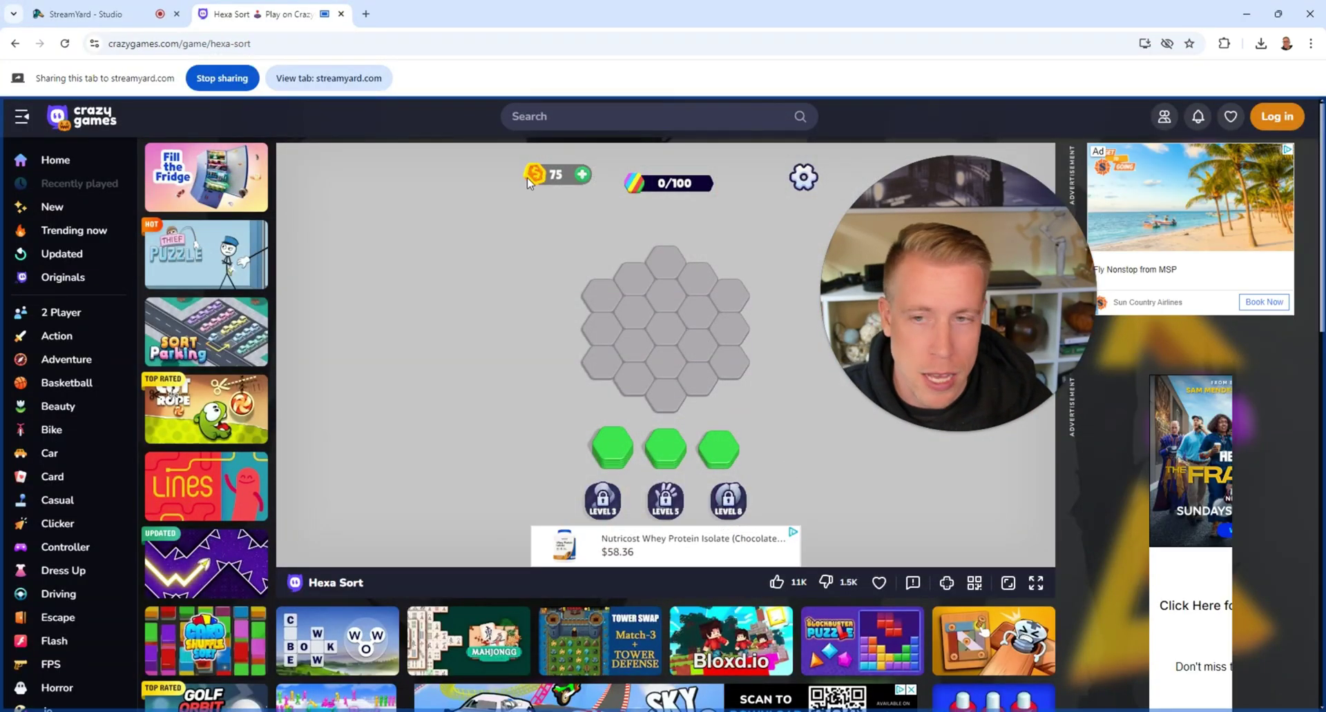
Back in the studio, choose the picture-in-picture layout and bring up the Invite guests link
{"action": "left_click", "coordinate": [112, 16]}
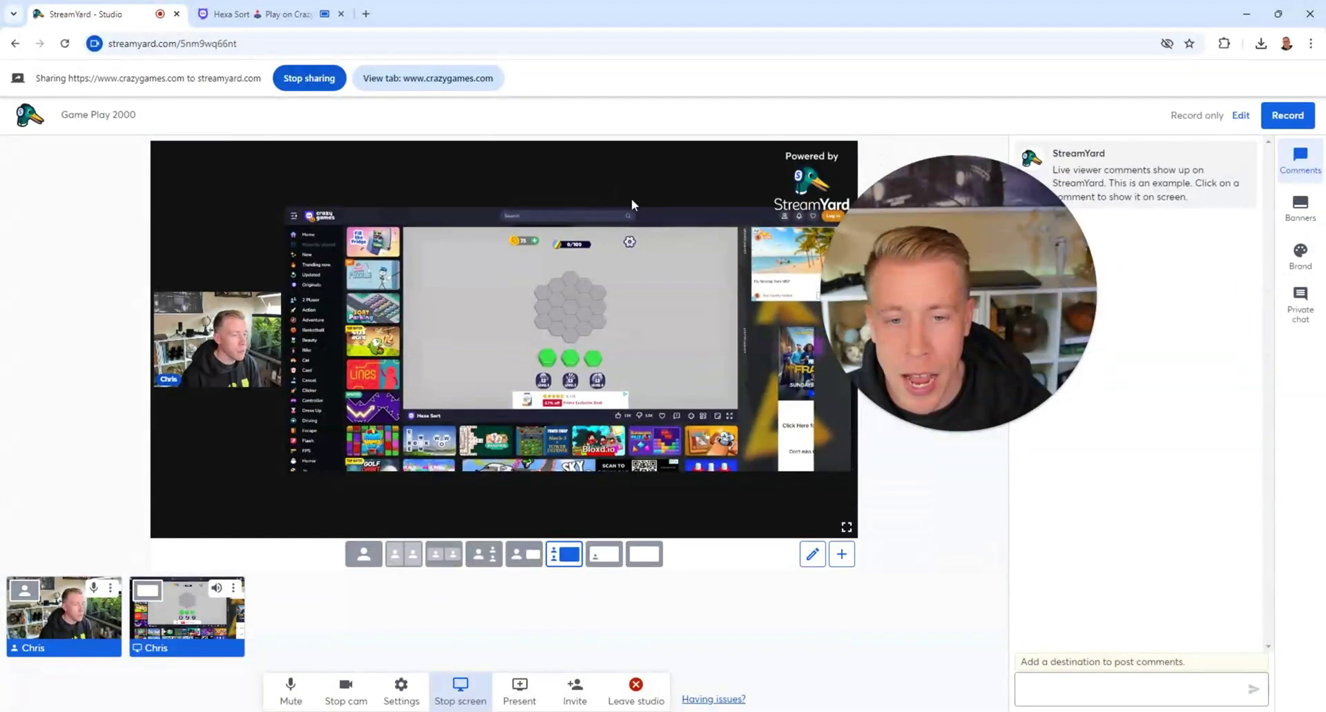
{"action": "left_click_drag", "start_coordinate": [943, 333], "coordinate": [889, 251]}
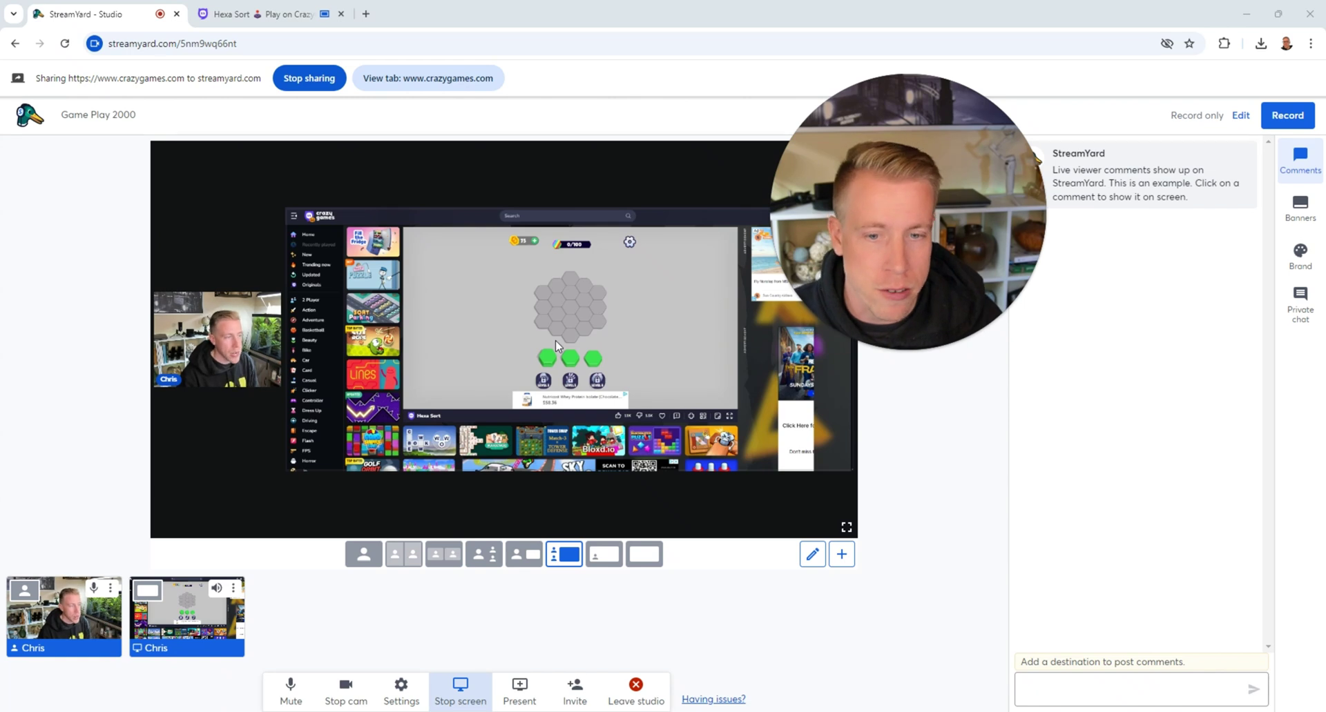
{"action": "left_click", "coordinate": [603, 556]}
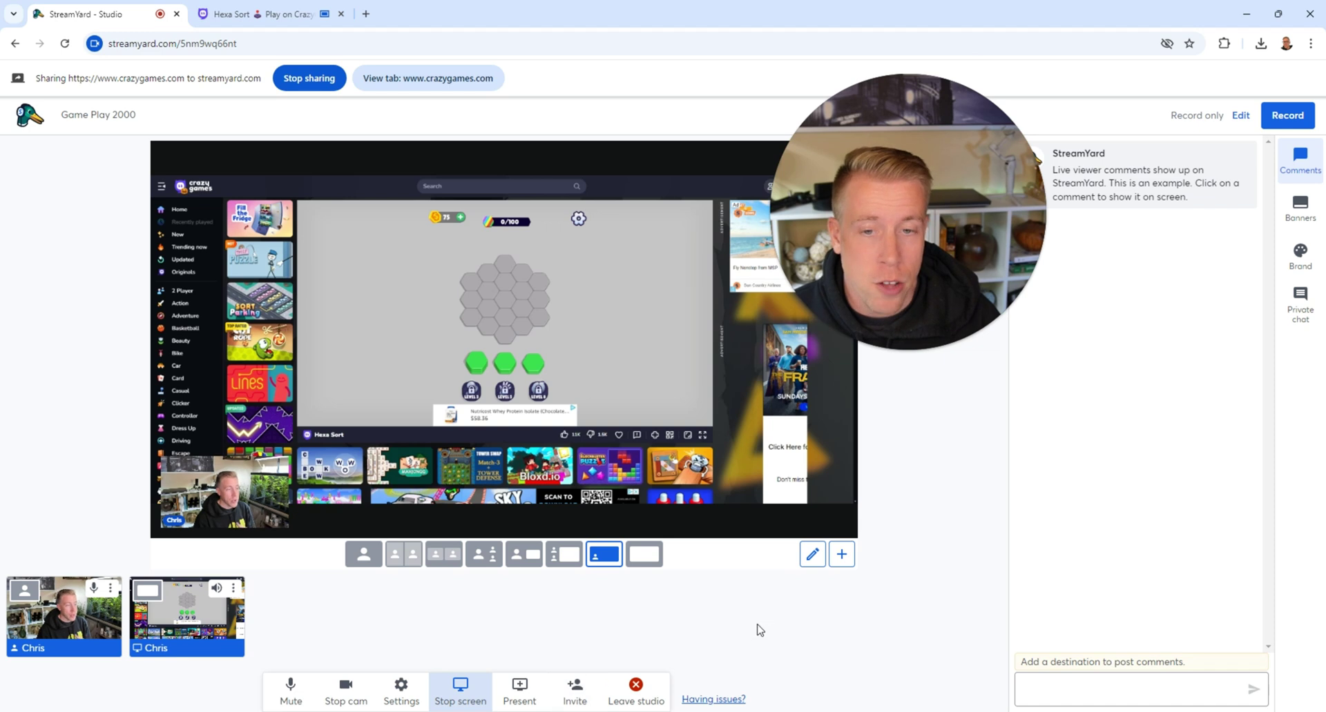
{"action": "left_click", "coordinate": [577, 686]}
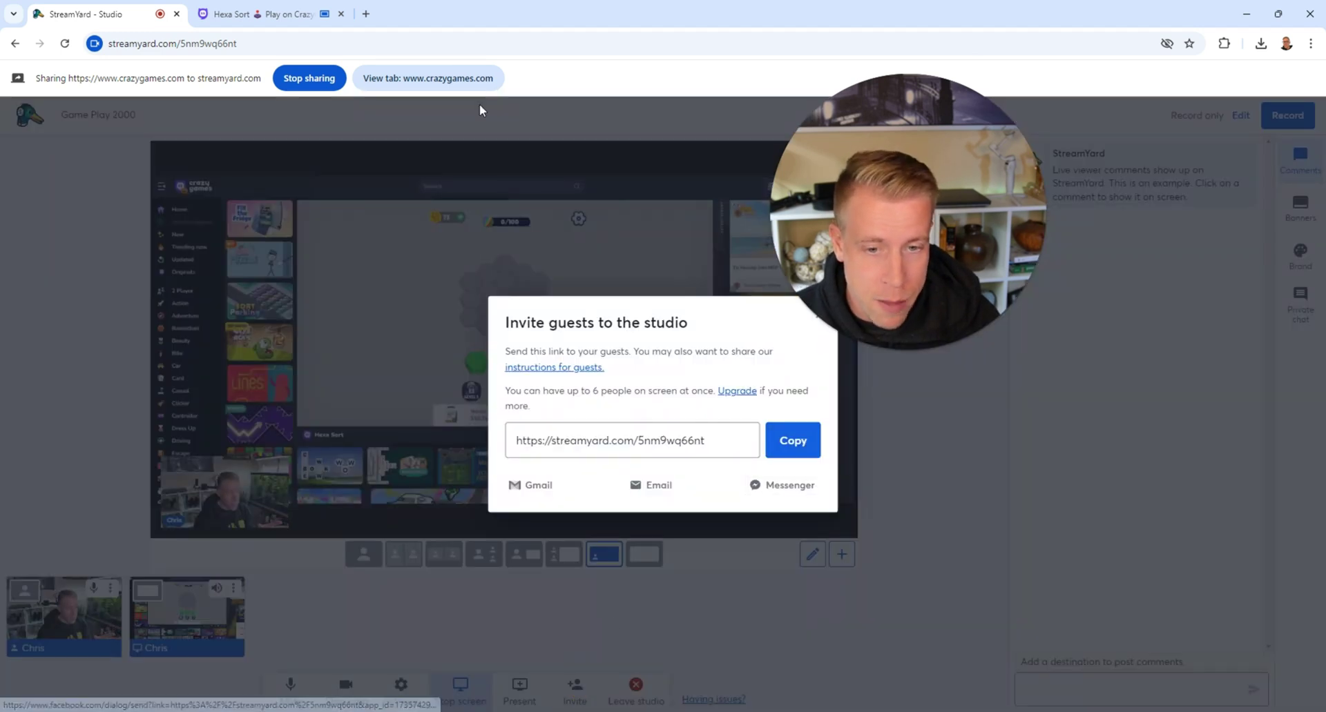
Dismiss the Invite guests dialog by clicking the studio backdrop
{"action": "left_click", "coordinate": [96, 198]}
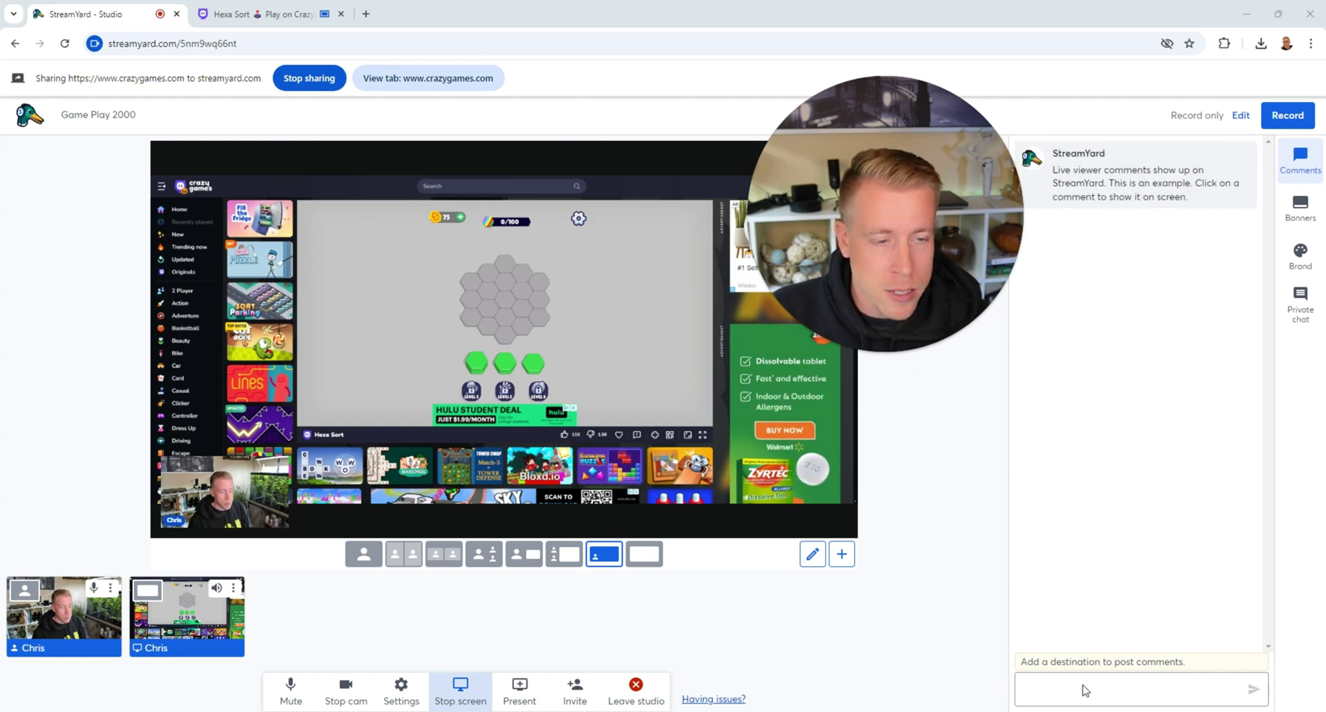
Put the example banner 'Rank my gameplay?' on stage
{"action": "left_click", "coordinate": [1298, 211]}
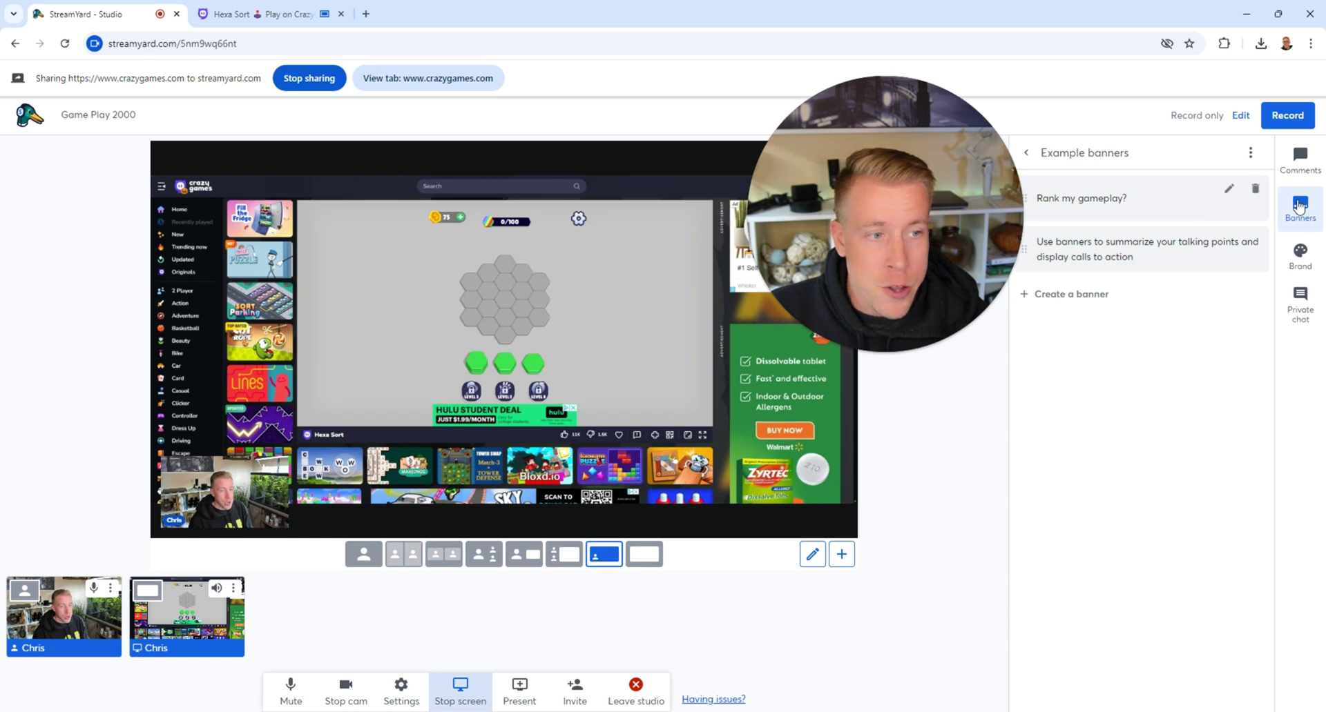
{"action": "left_click", "coordinate": [1144, 198]}
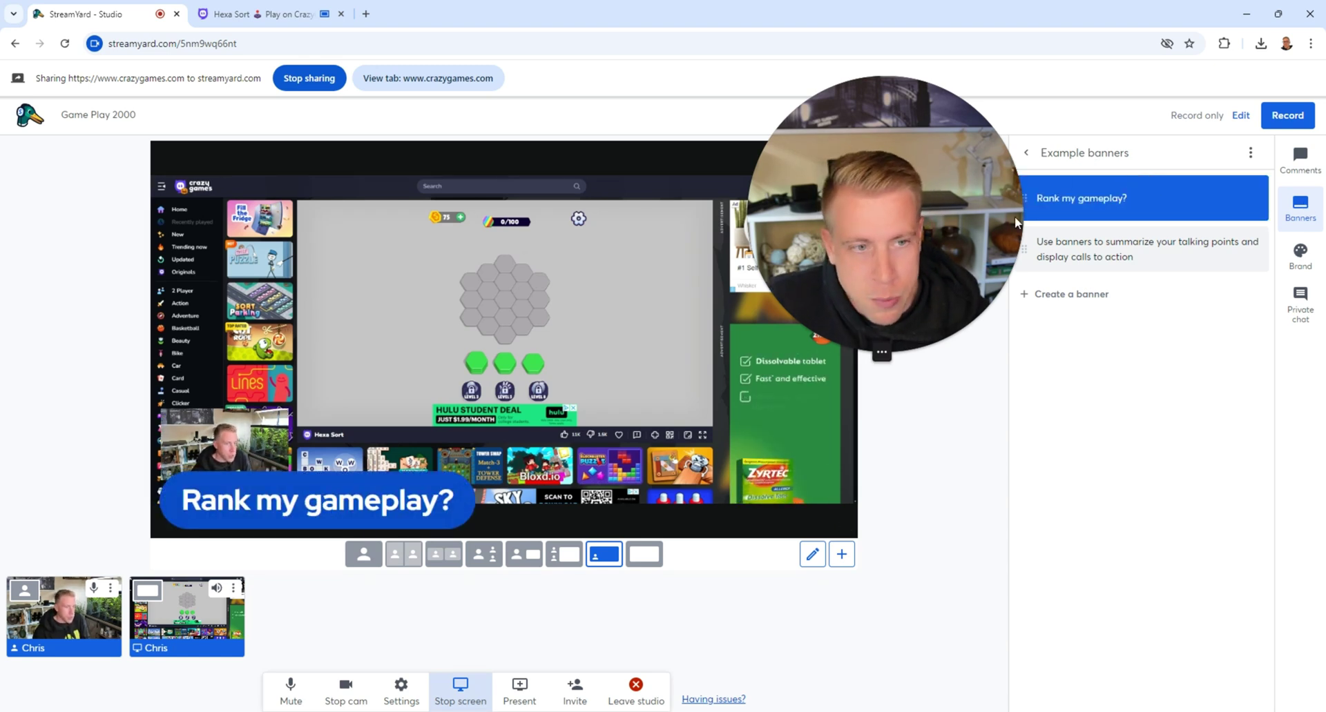
{"action": "mouse_move", "coordinate": [1148, 201]}
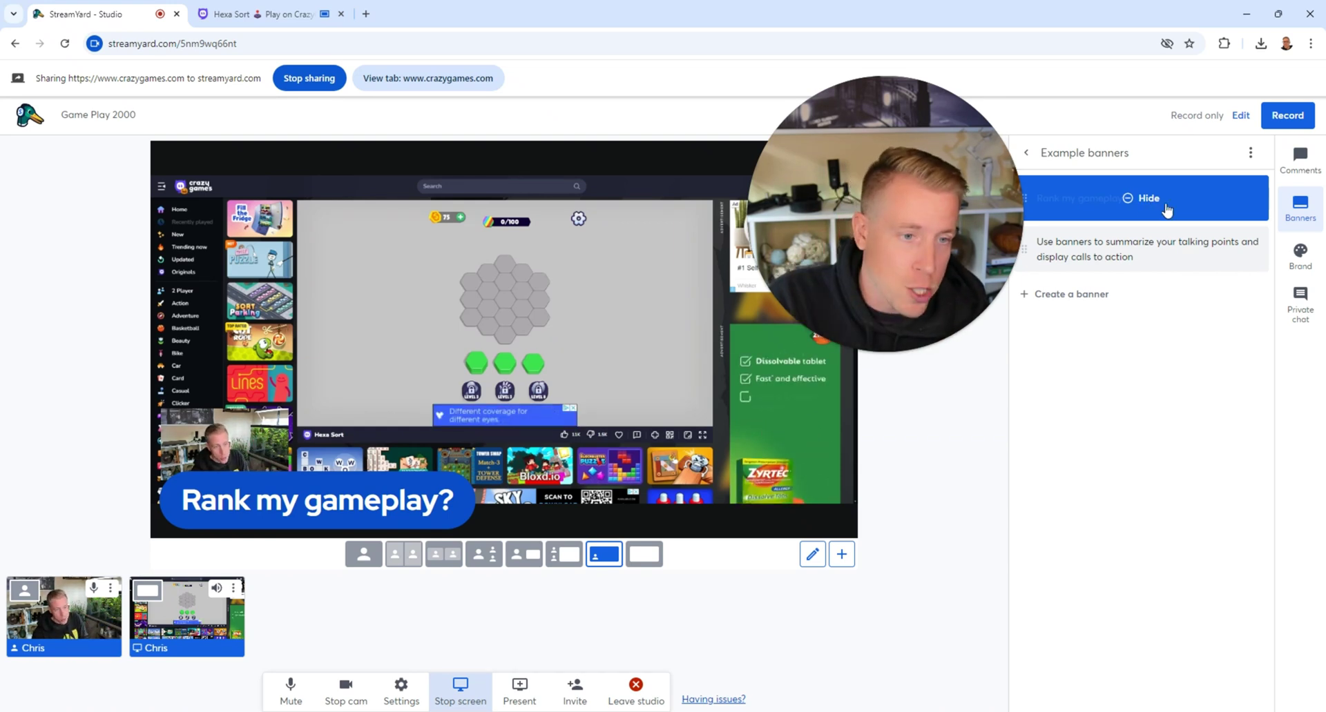
View Brand settings, open Private chat, and switch the stage to the solo webcam layout
{"action": "left_click", "coordinate": [1310, 257]}
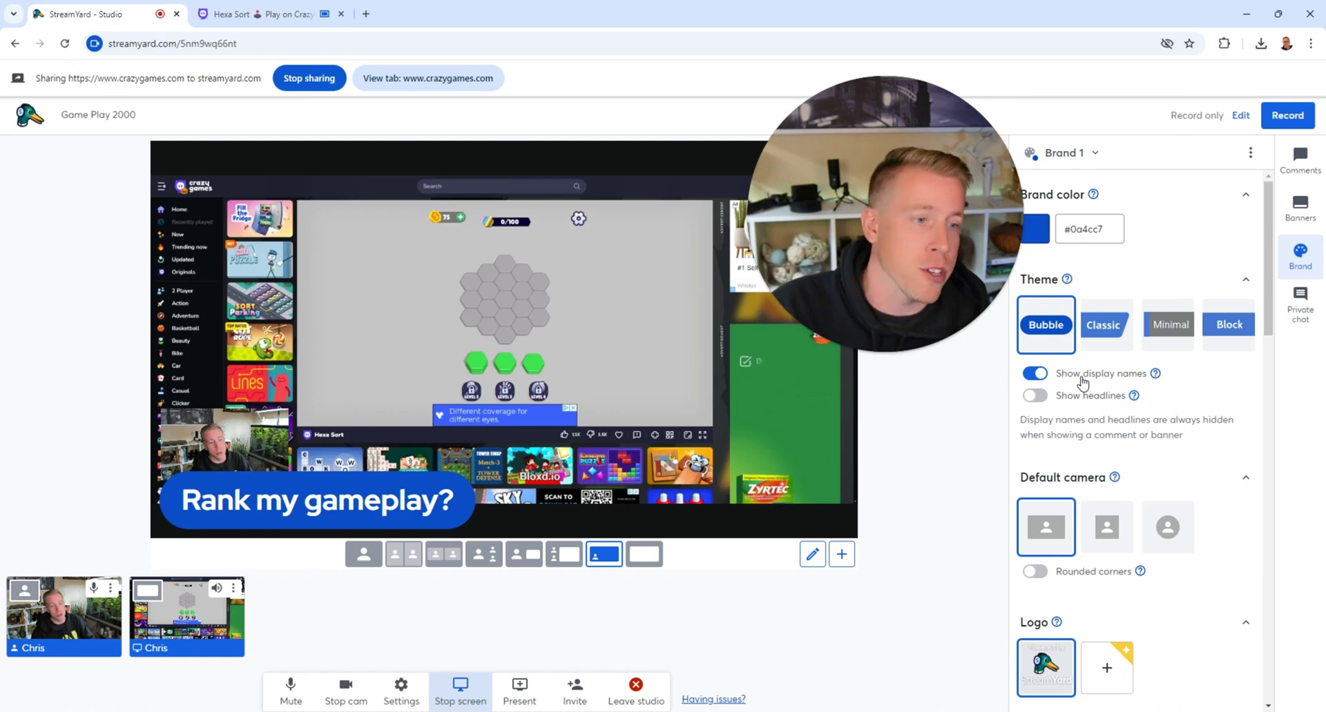
{"action": "left_click", "coordinate": [1300, 304]}
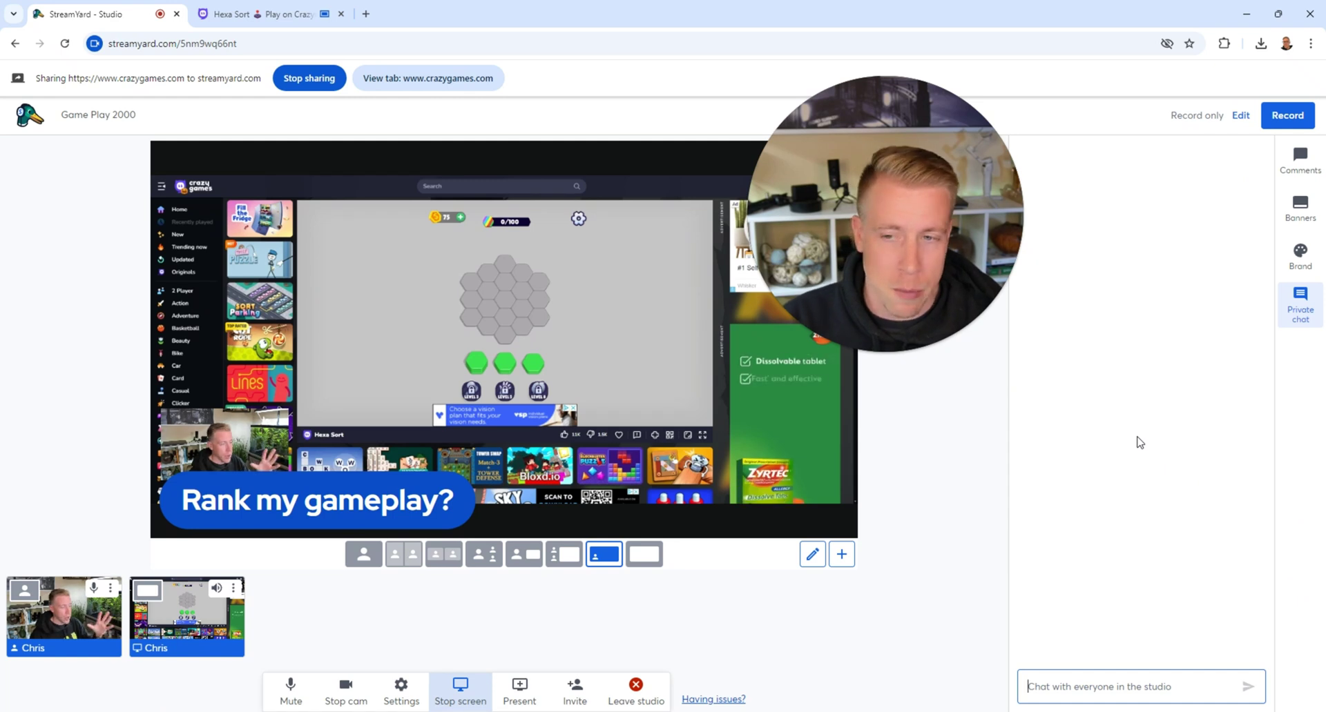
{"action": "left_click", "coordinate": [367, 563]}
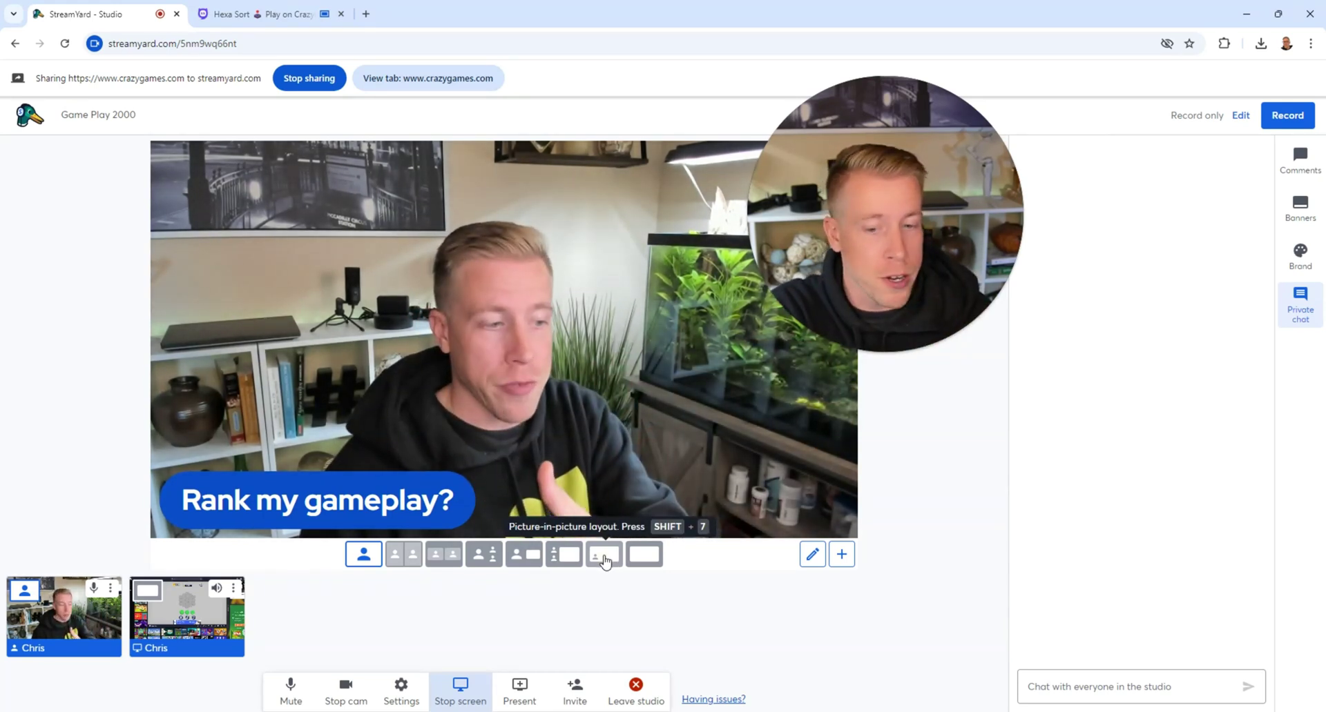
Restore the picture-in-picture layout and hide the 'Rank my gameplay?' banner
{"action": "left_click", "coordinate": [612, 557]}
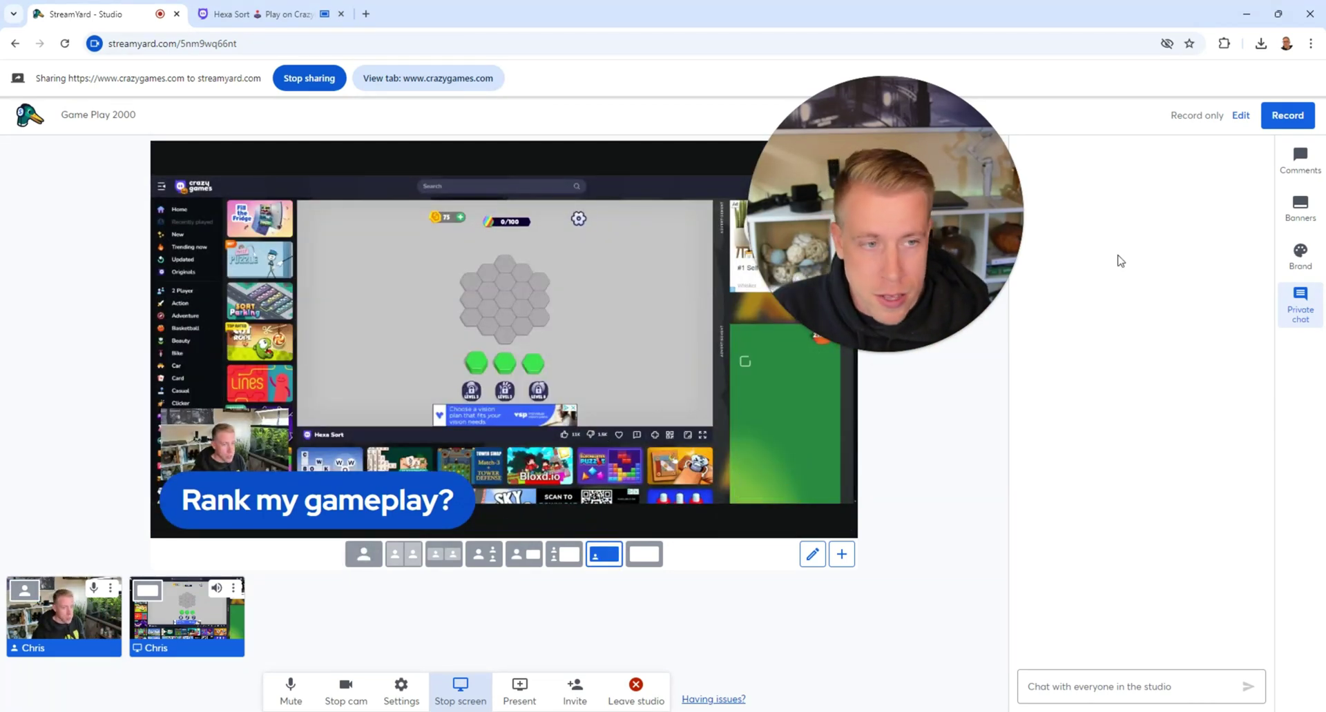
{"action": "left_click", "coordinate": [1299, 207]}
{"action": "left_click", "coordinate": [1148, 197]}
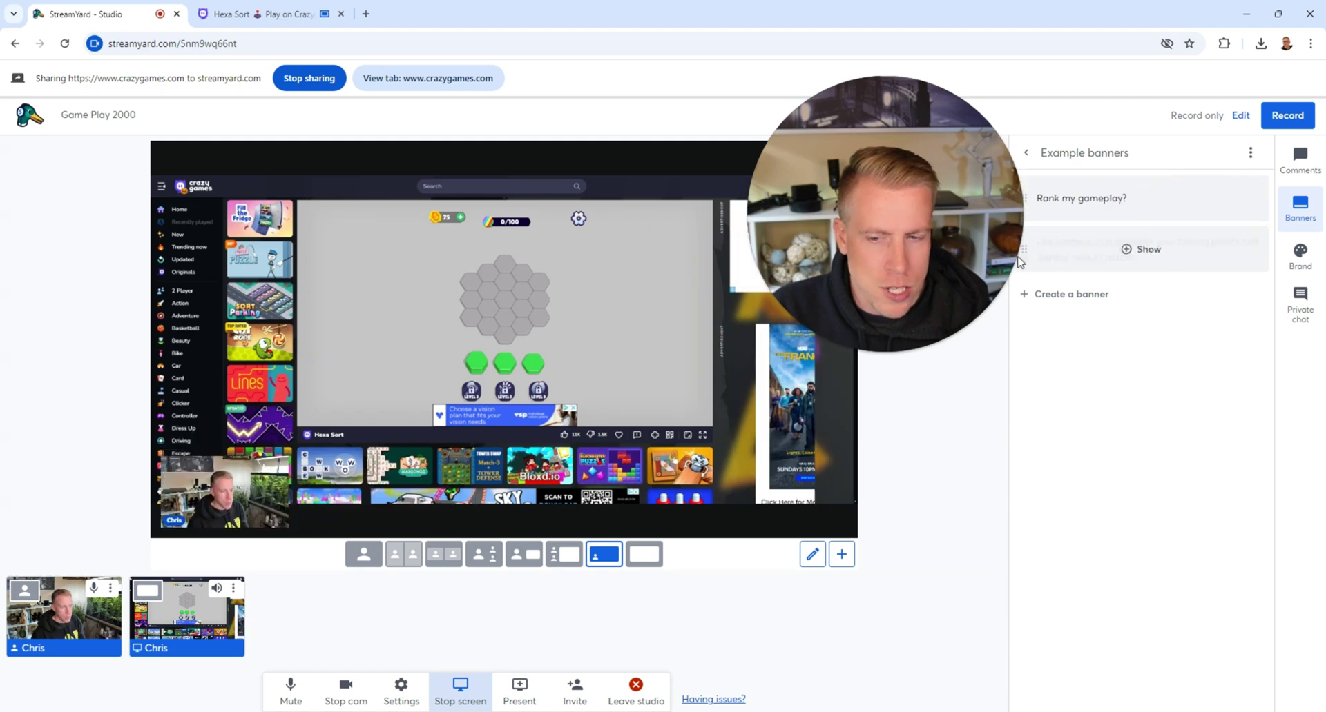
Try the Spotlight layout, then reselect the screen-share layout with webcam inset
{"action": "left_click", "coordinate": [484, 554]}
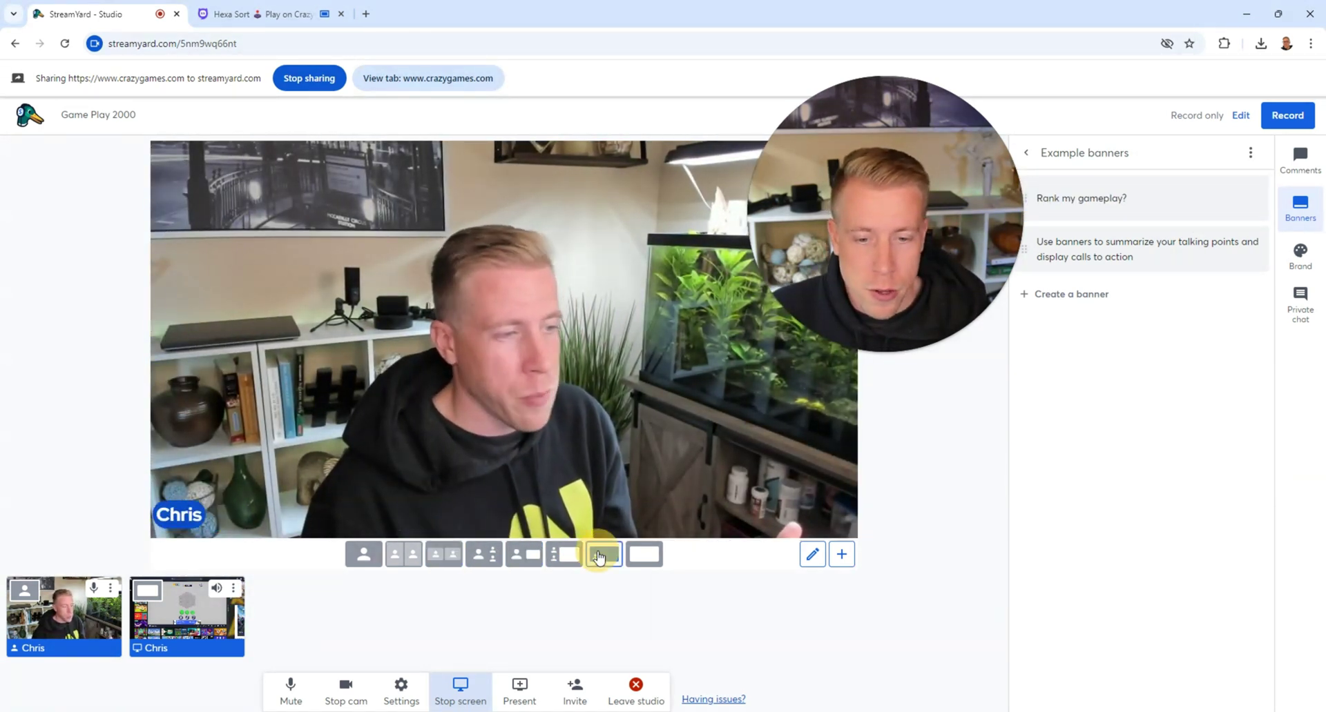
{"action": "left_click", "coordinate": [604, 554]}
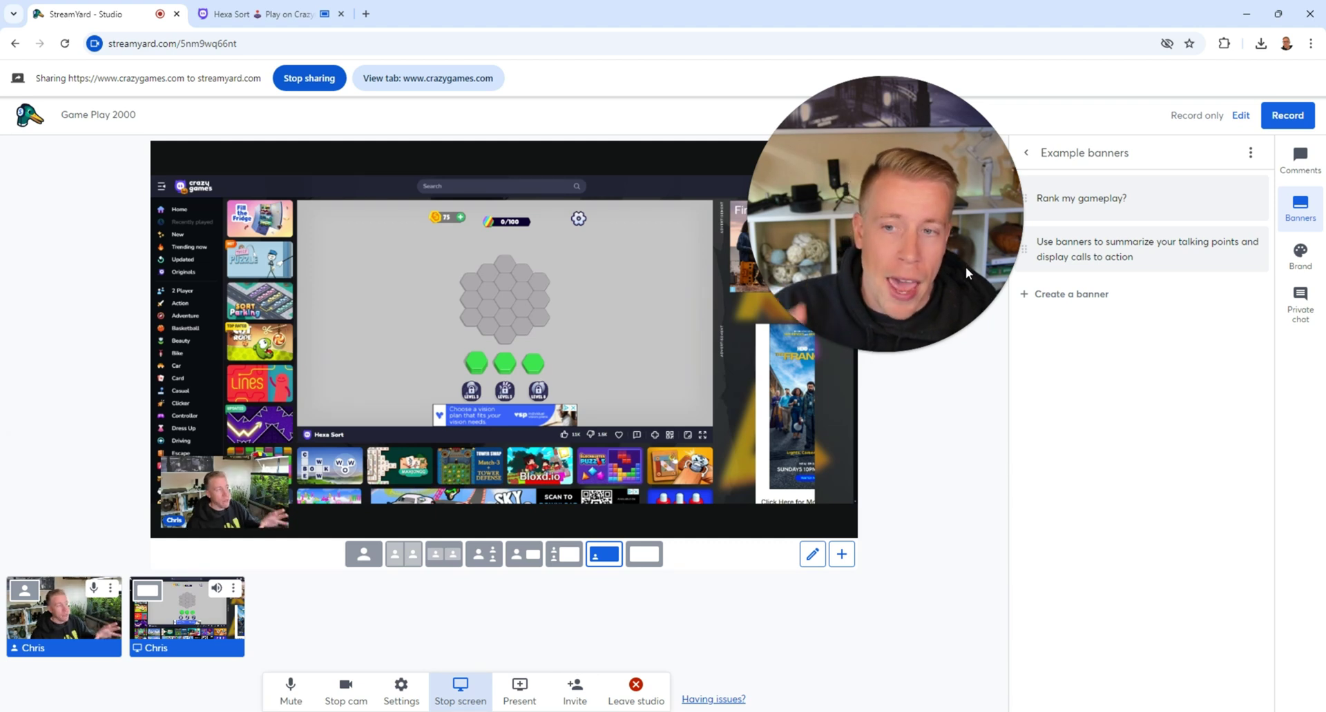
{"action": "left_click", "coordinate": [894, 354]}
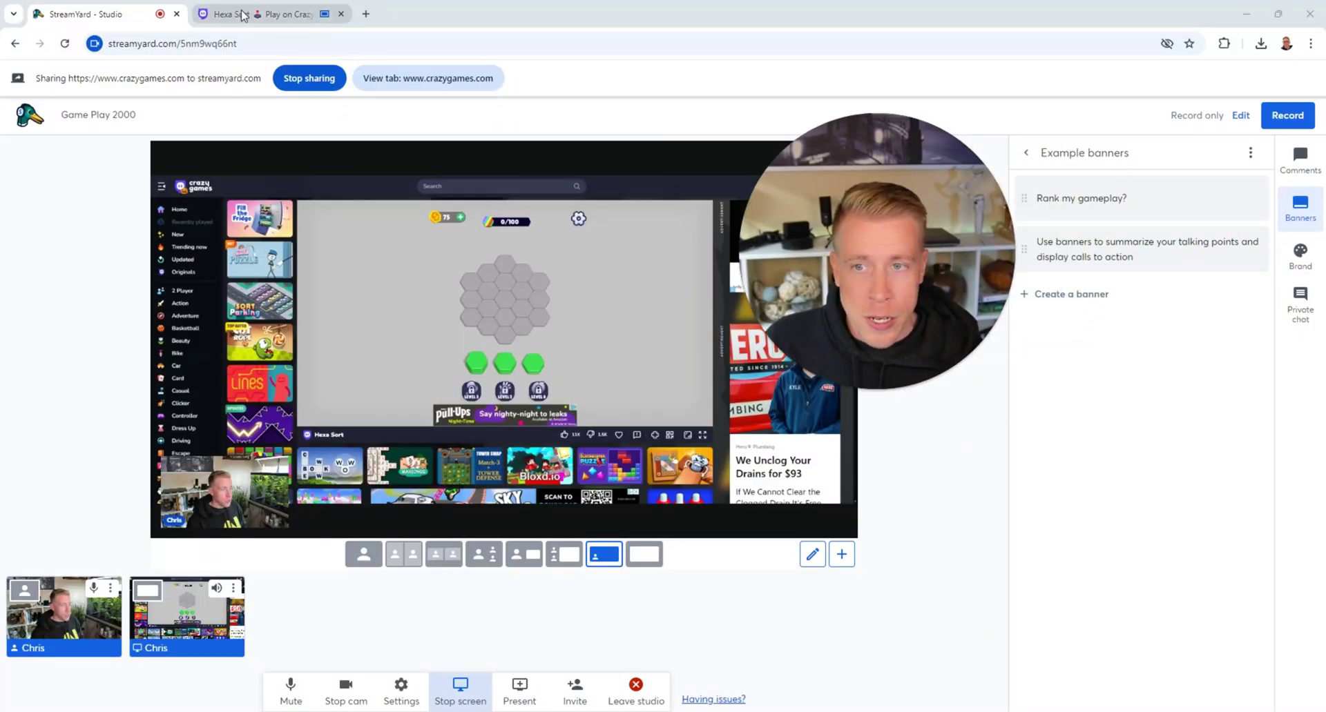
In the Hexa Sort tab, drag green hexes from the tray onto the board, then return to StreamYard
{"action": "left_click", "coordinate": [243, 15]}
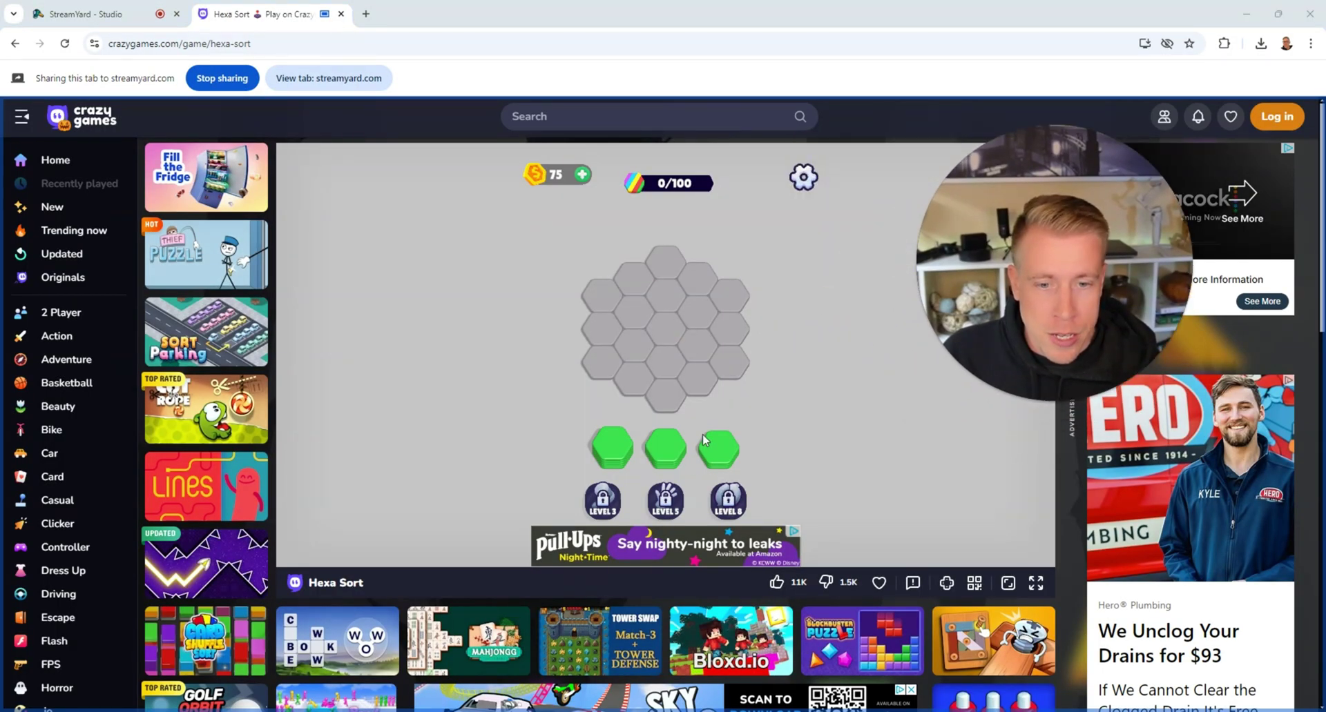
{"action": "left_click", "coordinate": [666, 452]}
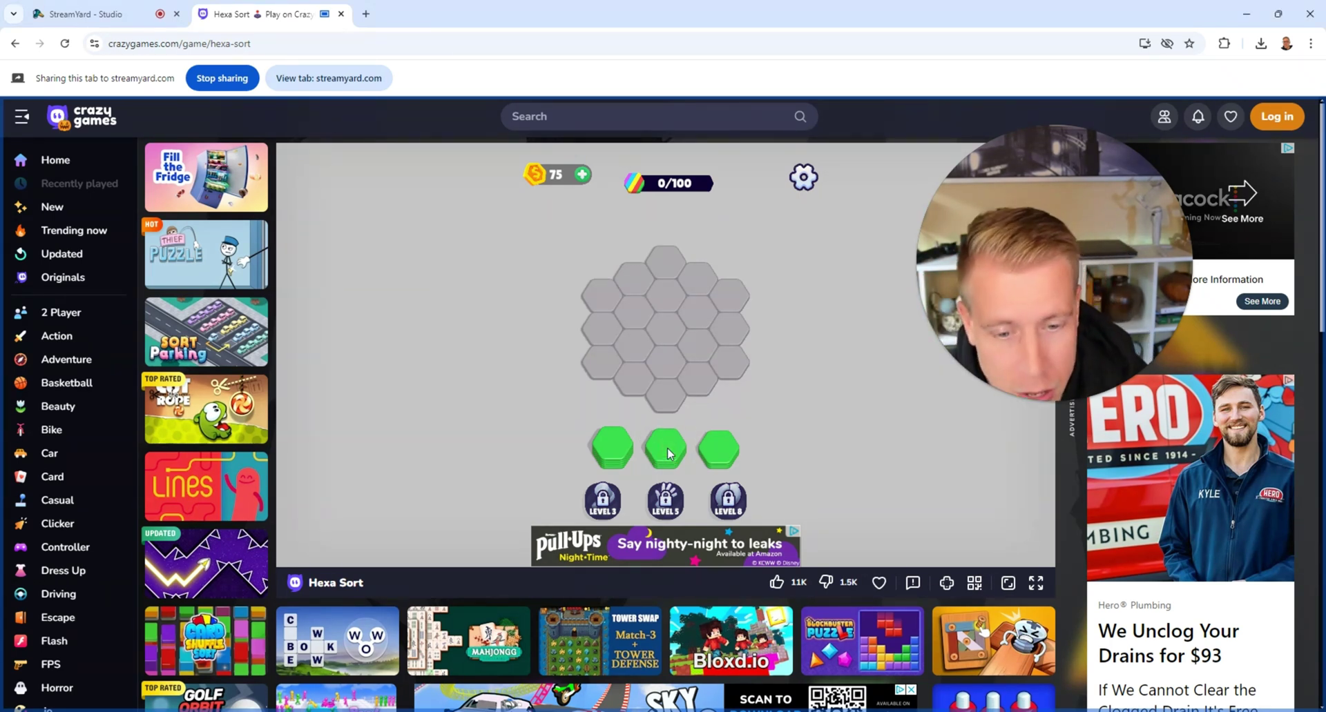
{"action": "left_click", "coordinate": [610, 456]}
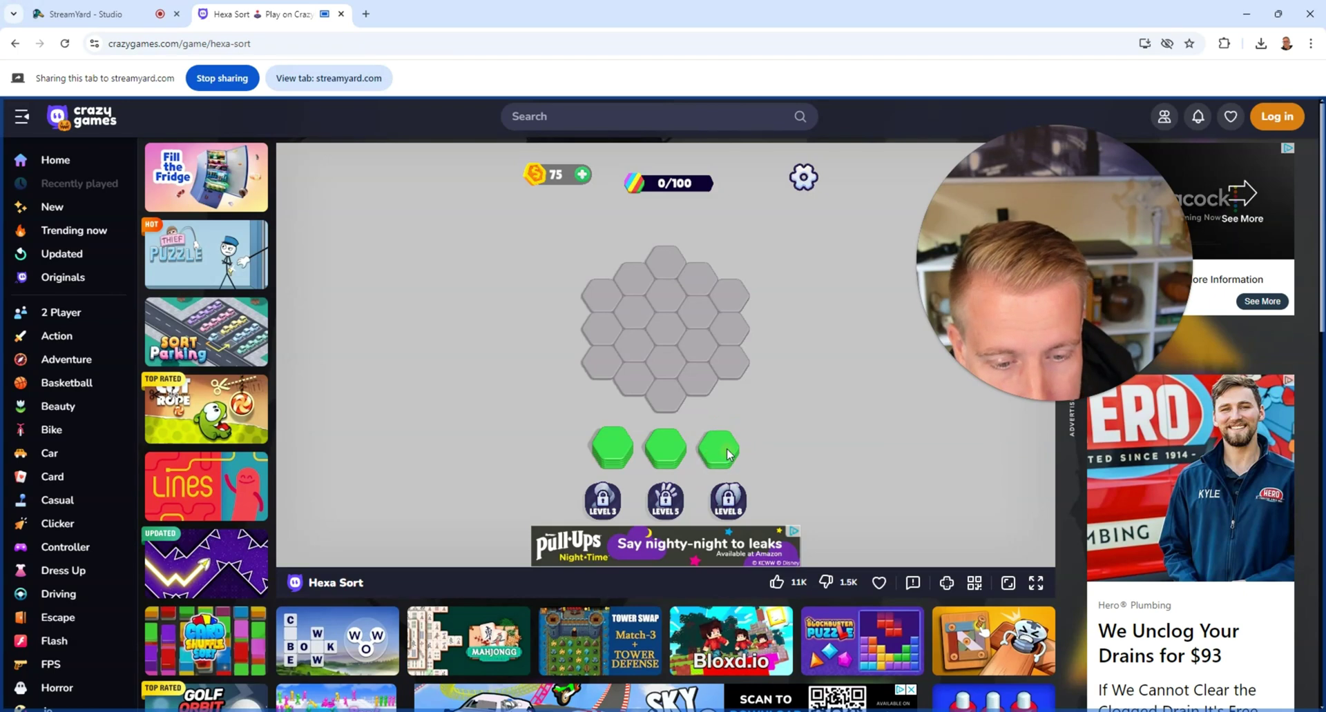
{"action": "left_click_drag", "start_coordinate": [647, 439], "coordinate": [671, 345]}
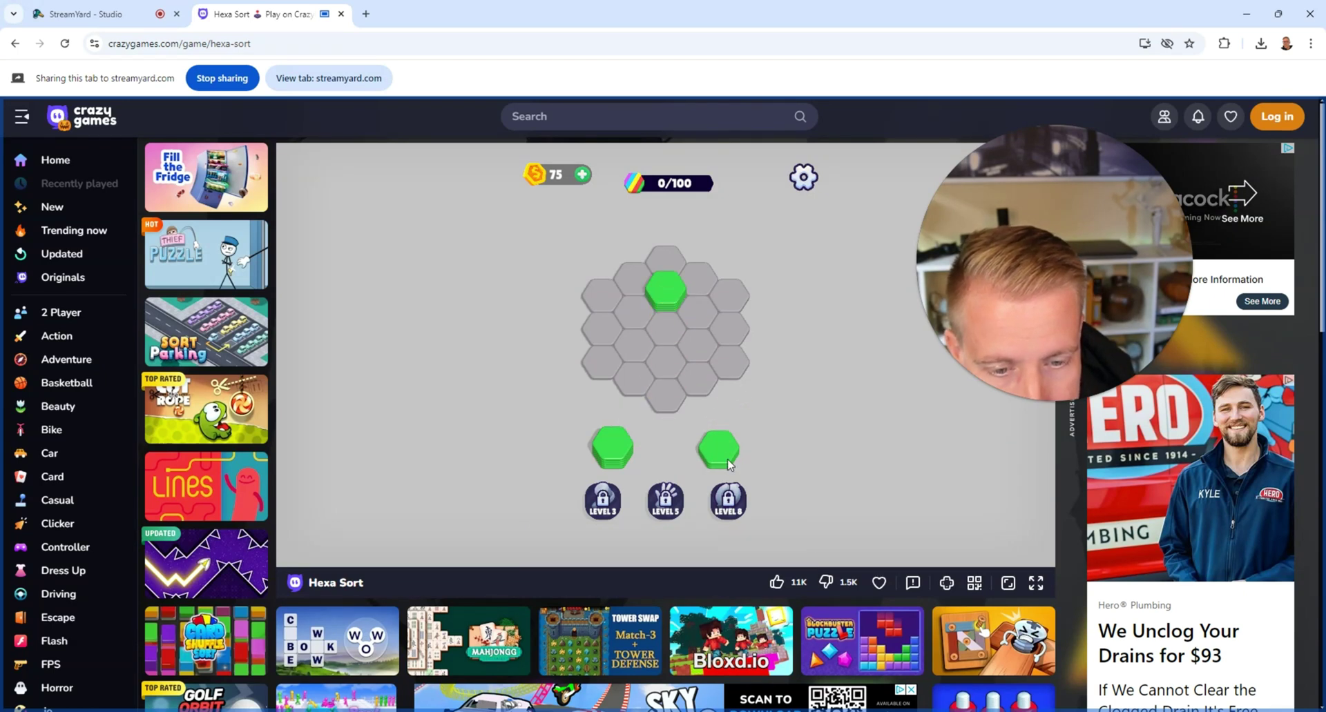
{"action": "left_click_drag", "start_coordinate": [729, 465], "coordinate": [706, 341]}
{"action": "key", "text": "ctrl+1"}
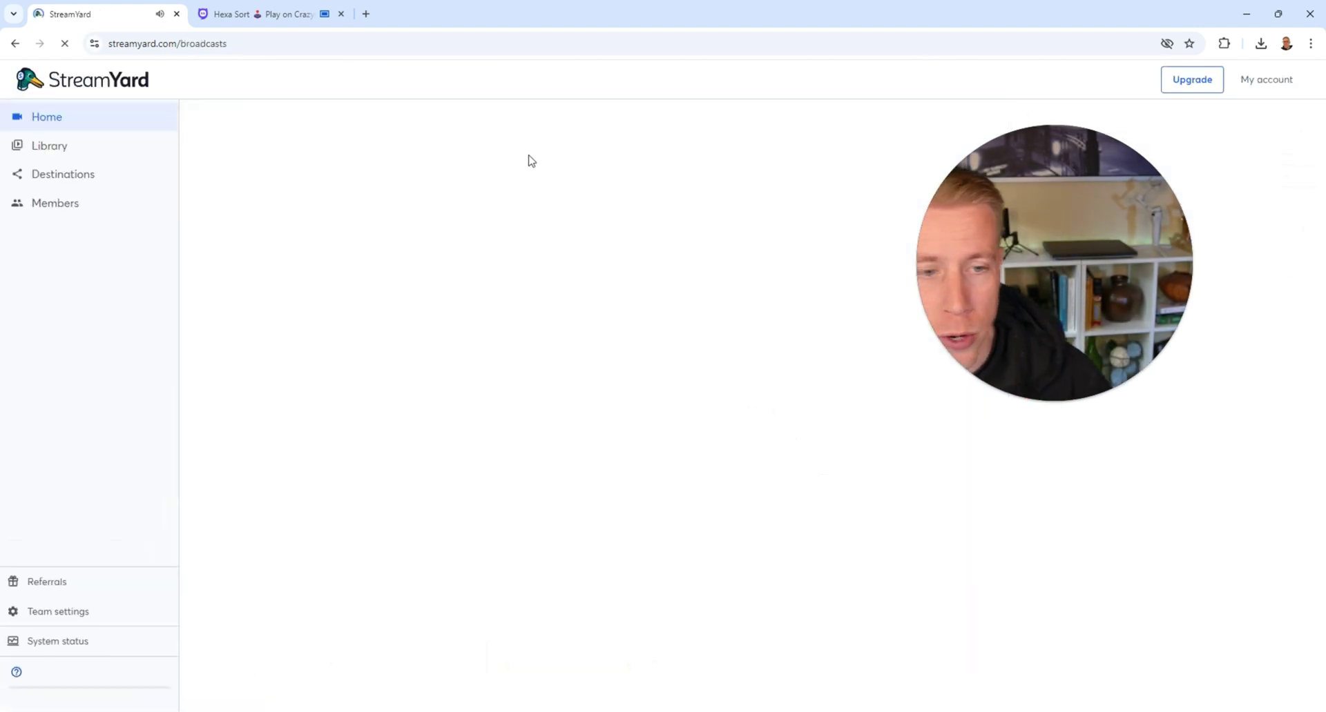
Visit the Library, then go back to the Home broadcasts list
{"action": "left_click", "coordinate": [86, 152]}
{"action": "left_click", "coordinate": [62, 123]}
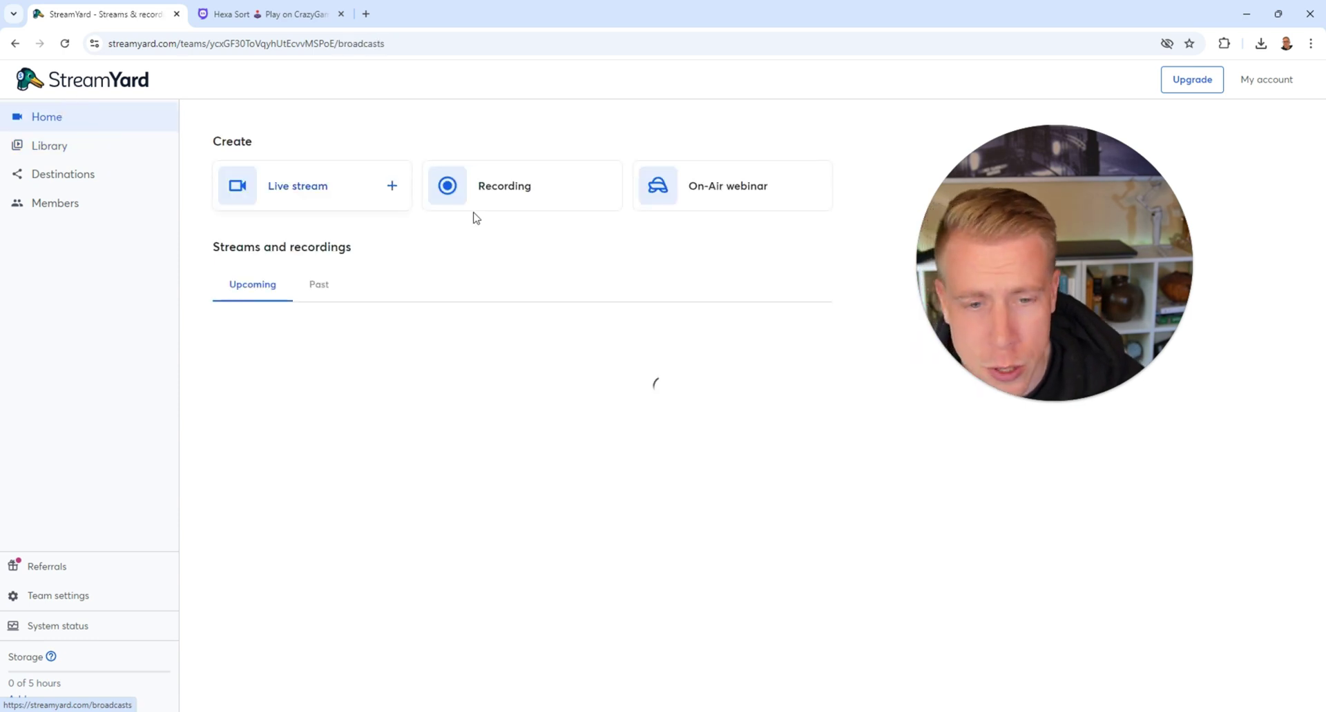